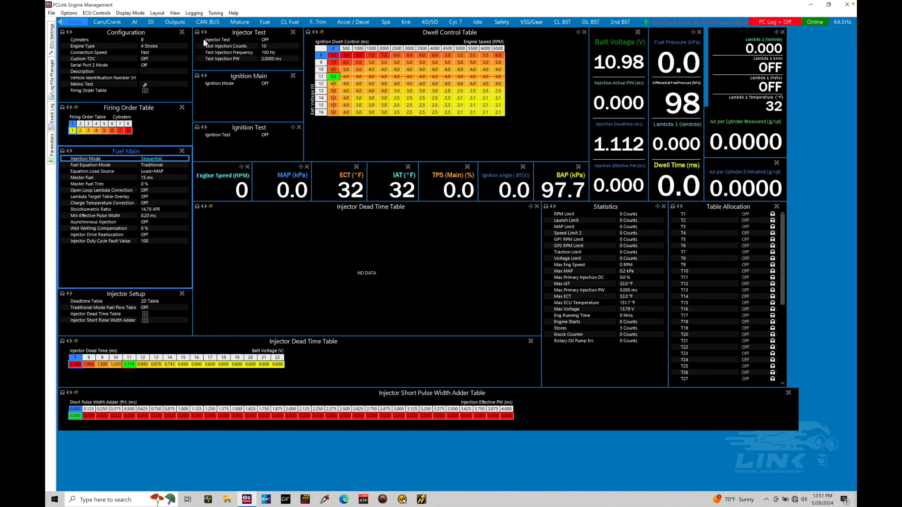
Create a new blank layout and rename its page Fuel Tuning
left_click(158, 13)
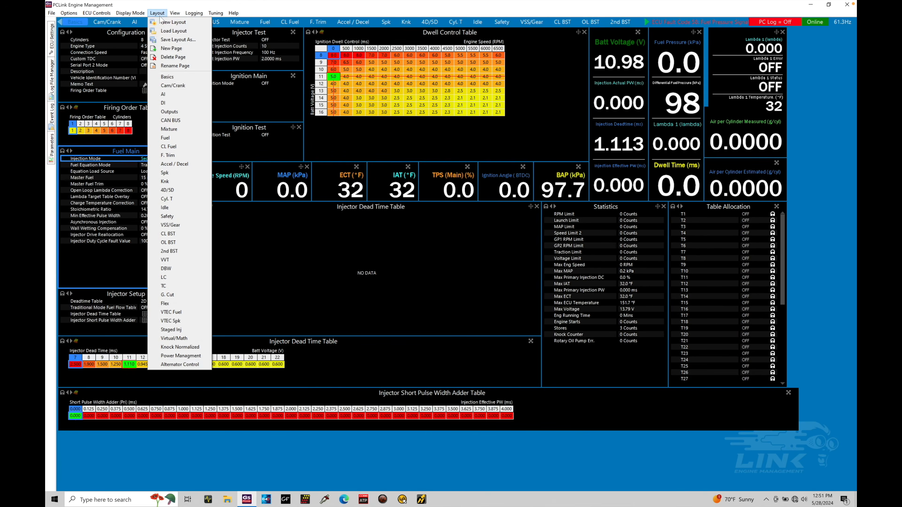
left_click(196, 24)
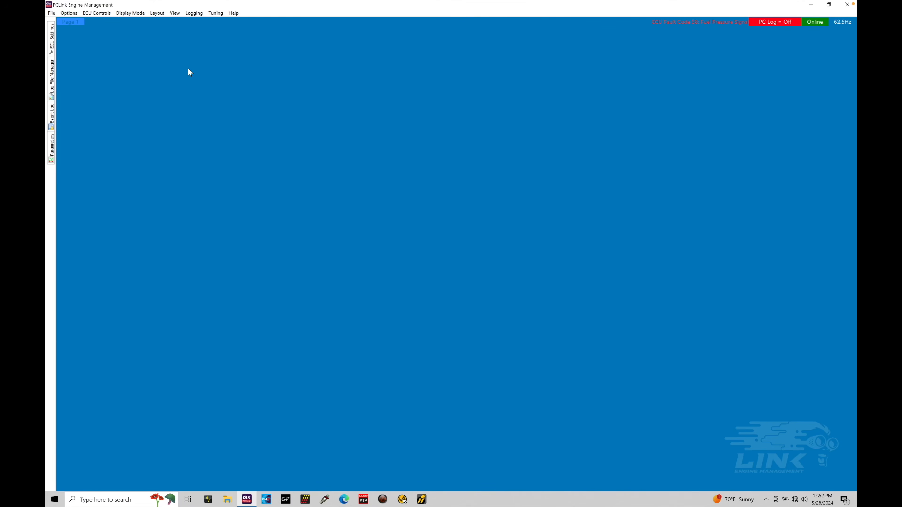
left_click(157, 12)
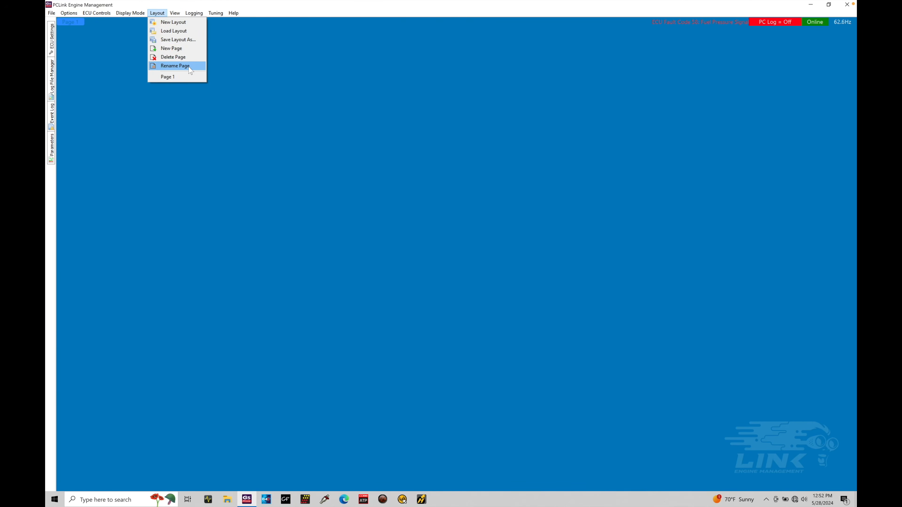
left_click(175, 66)
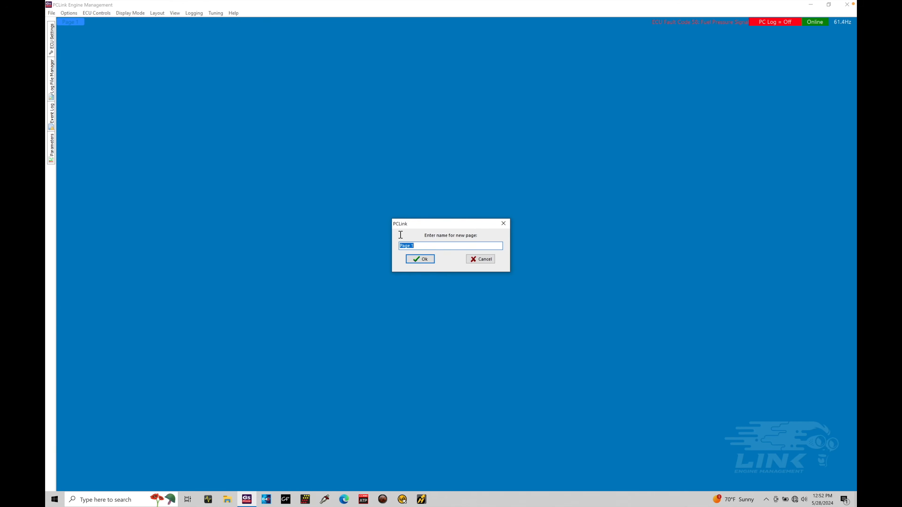
key("BackSpace")
type("Fuel Tuning")
key("Return")
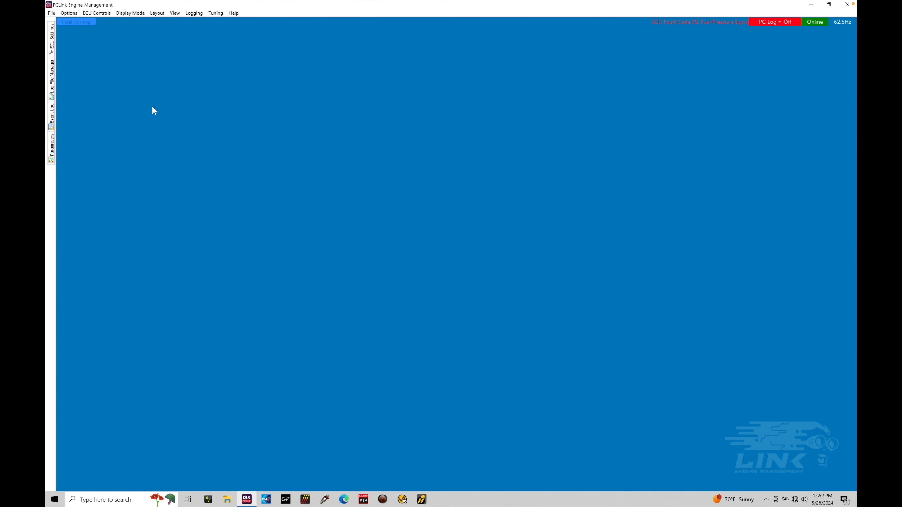
Open Fuel Table 1 from the ECU Settings tree and move its window to the page's top-left corner
mouse_move(52, 44)
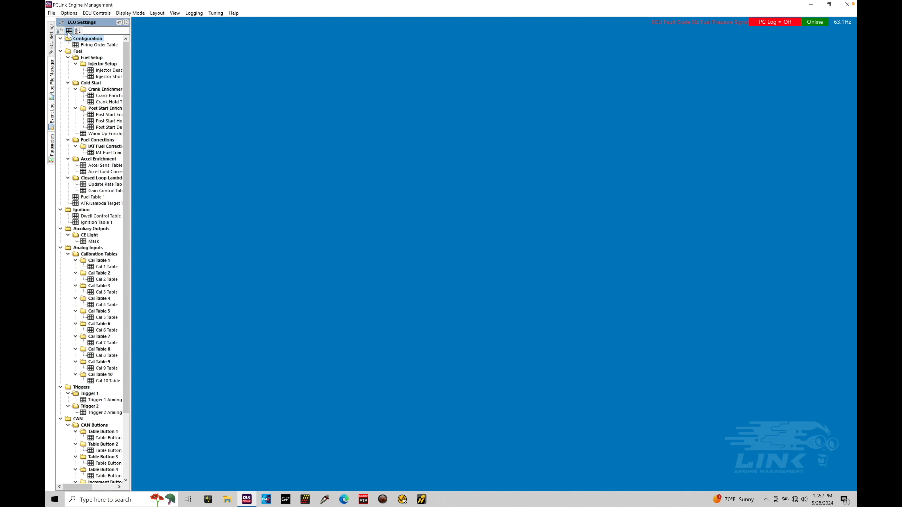
left_click(61, 31)
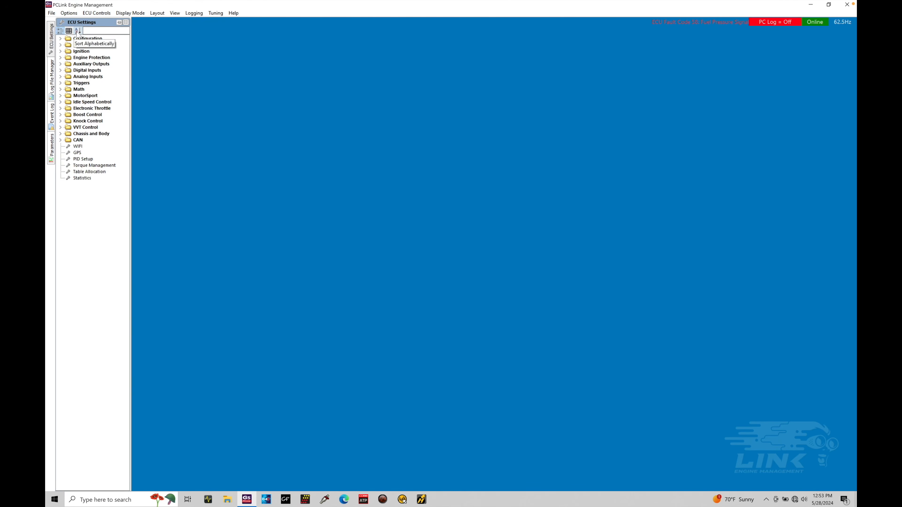
left_click(77, 31)
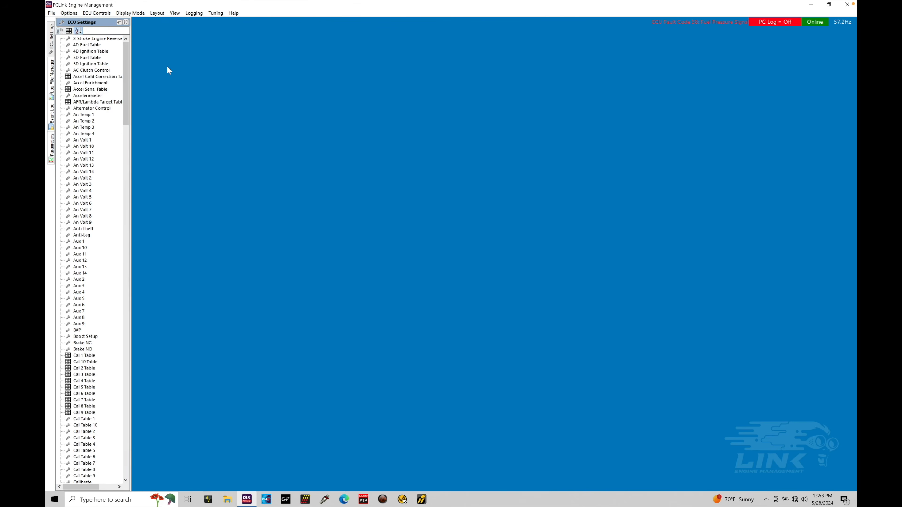
mouse_move(125, 61)
left_mouse_down()
mouse_move(111, 439)
mouse_move(103, 50)
left_mouse_up()
left_click(70, 31)
mouse_move(126, 64)
left_mouse_down()
mouse_move(127, 130)
mouse_move(127, 53)
left_mouse_up()
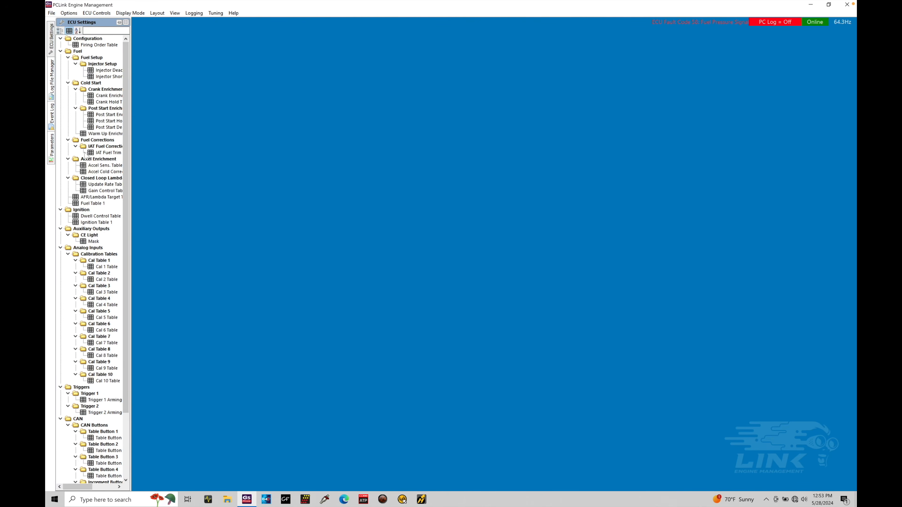
double_click(94, 204)
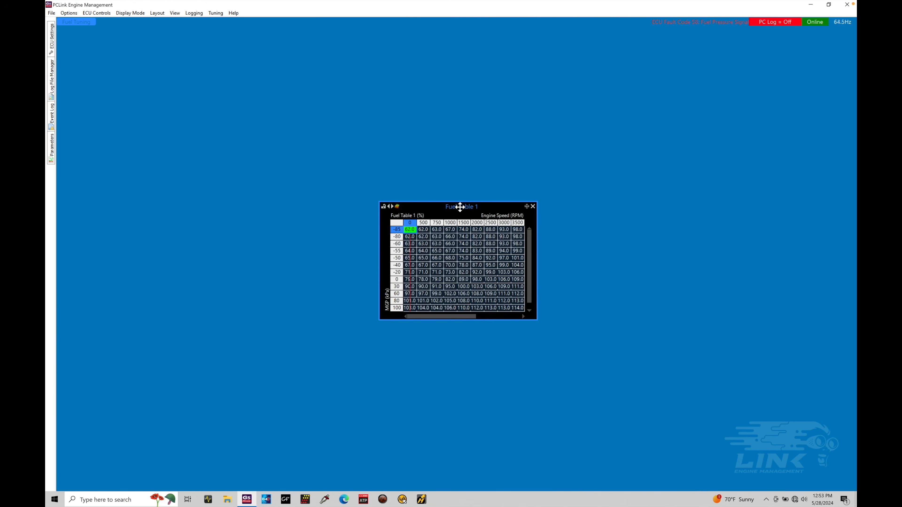
left_click_drag(461, 205, 120, 33)
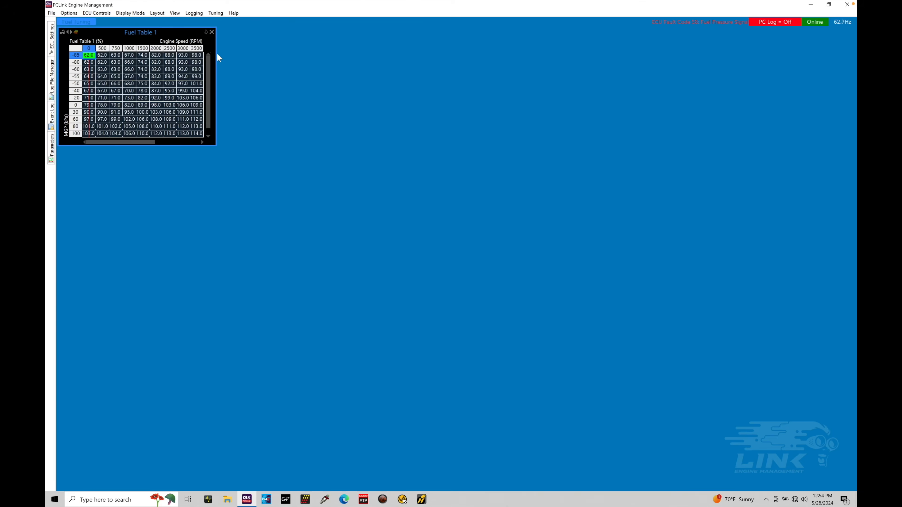
Resize the Fuel Table 1 window so all MGP rows and engine speed columns are shown
left_click_drag(328, 62, 369, 66)
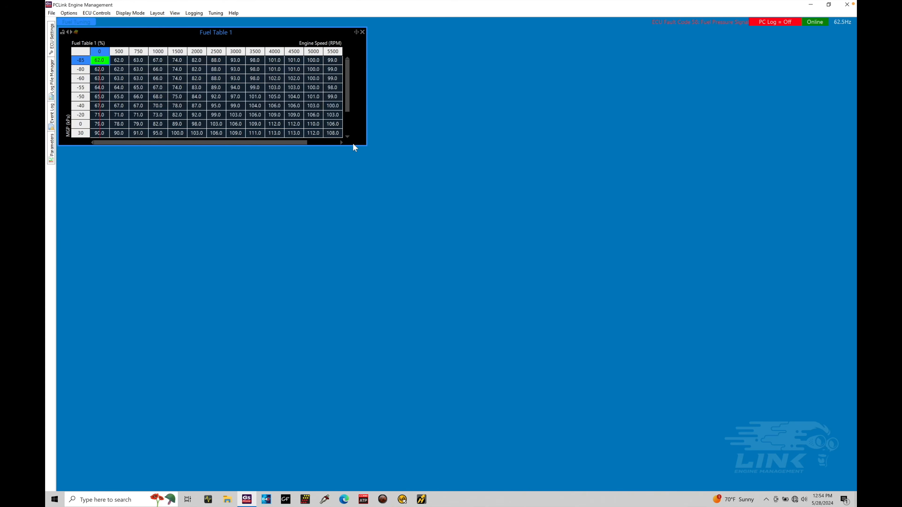
left_click_drag(354, 145, 352, 199)
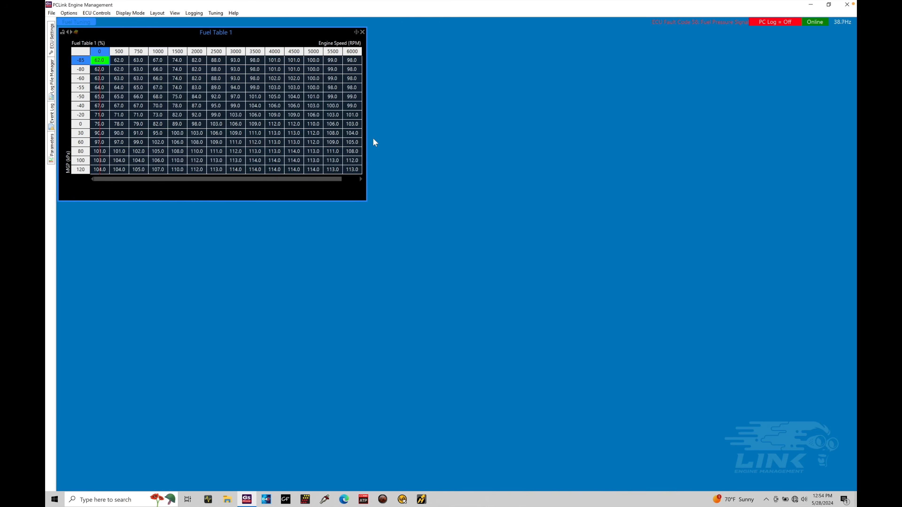
left_click_drag(366, 117, 397, 131)
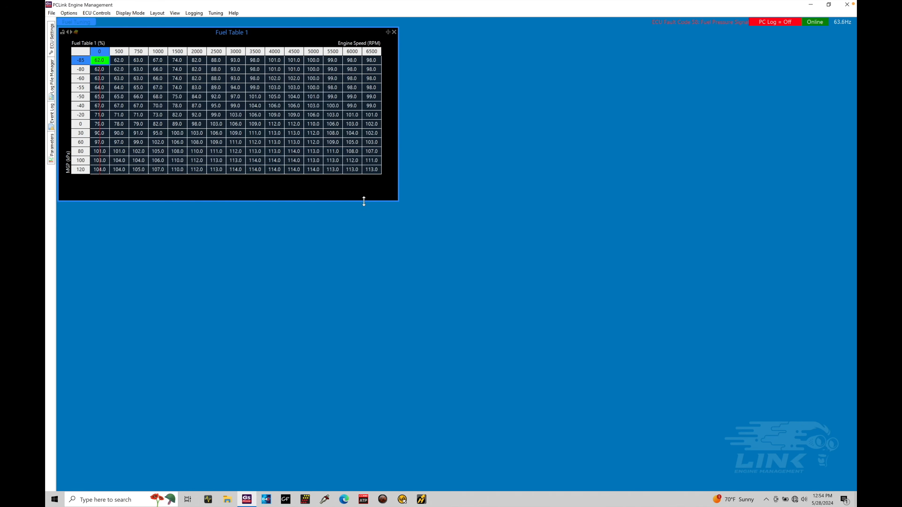
left_click_drag(364, 201, 367, 176)
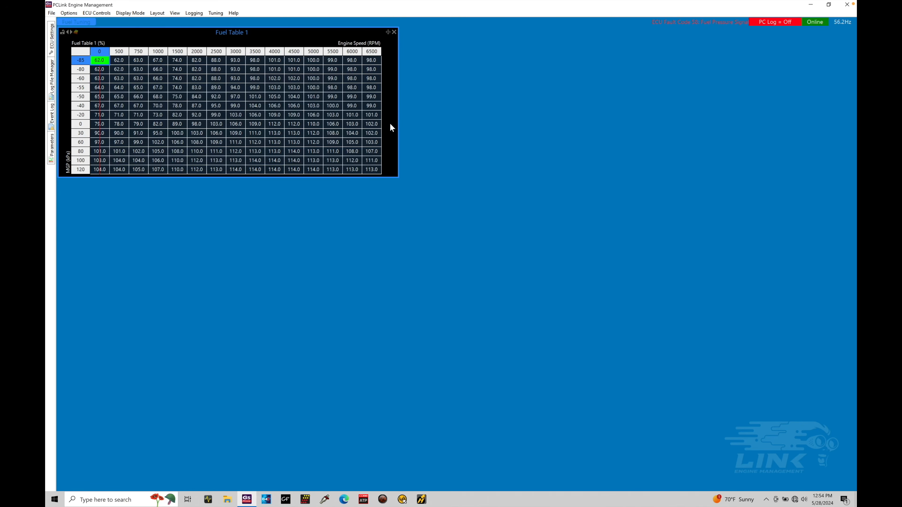
left_click_drag(398, 120, 389, 120)
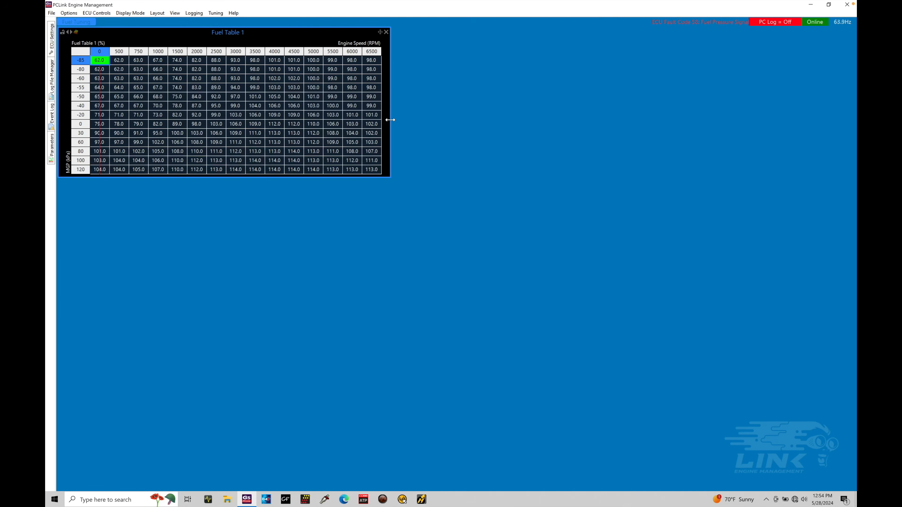
left_click_drag(387, 121, 385, 121)
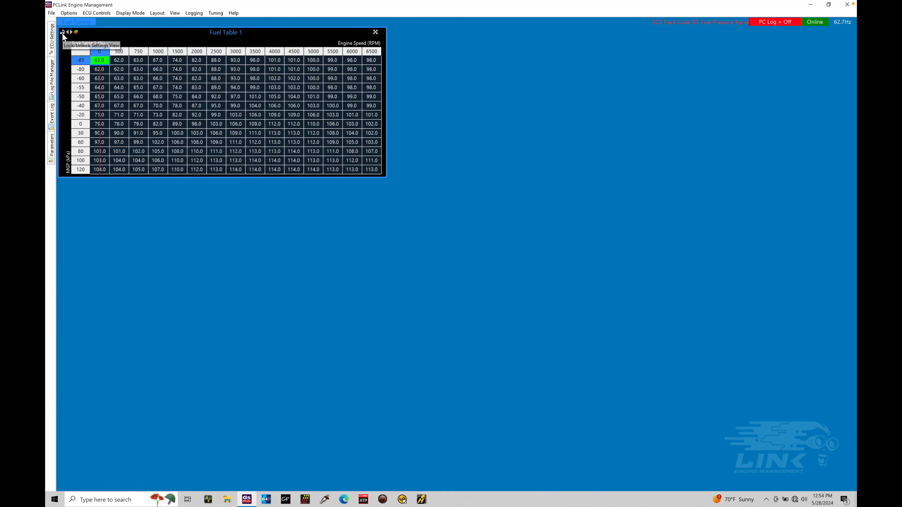
Load the AFR/Lambda Target Table into the Fuel Table 1 window and switch back to Fuel Table 1
left_click(52, 42)
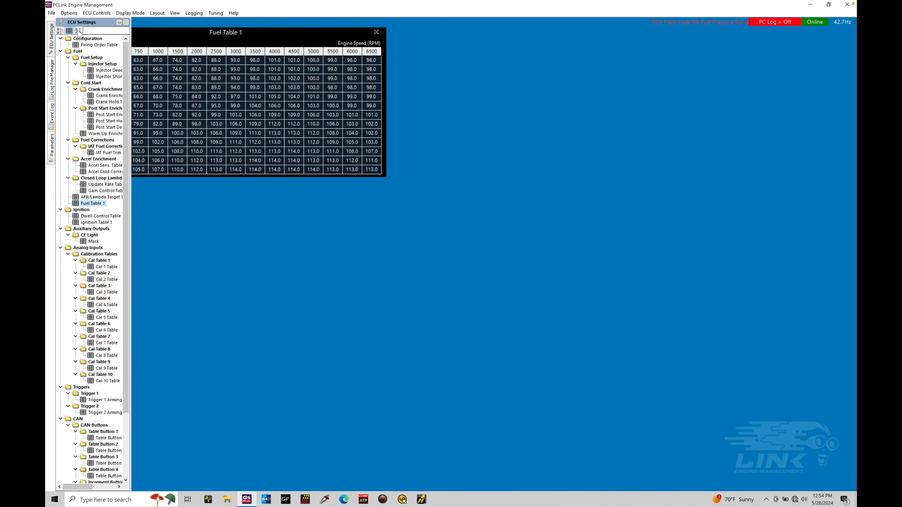
double_click(107, 197)
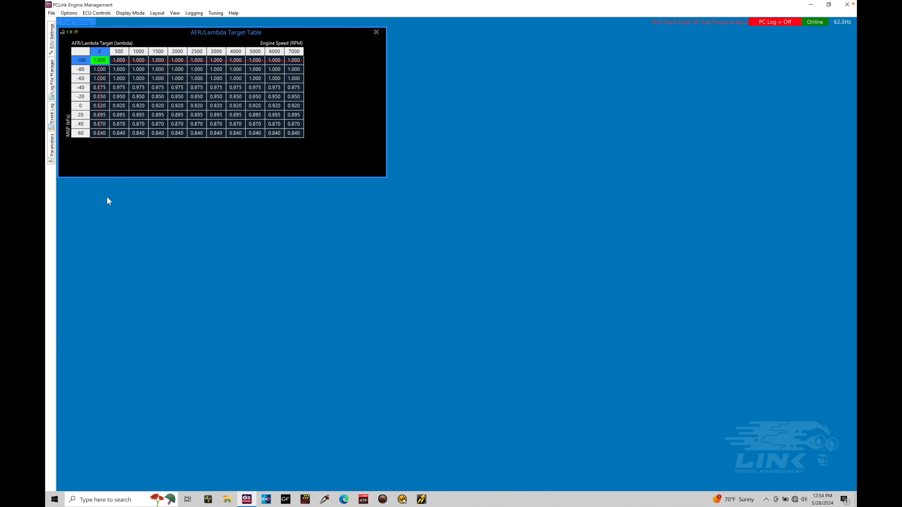
left_click(71, 32)
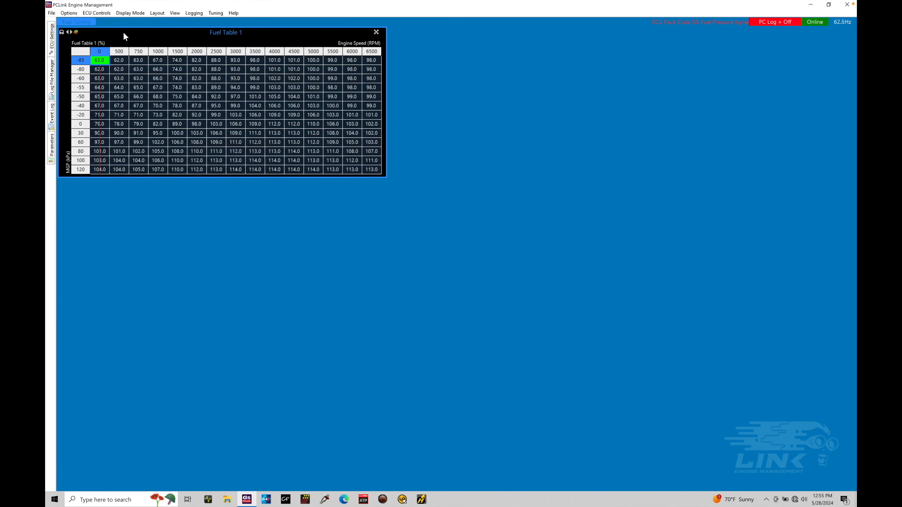
Toggle Fuel Table 1 between its 3D graph view and table view
left_click(76, 32)
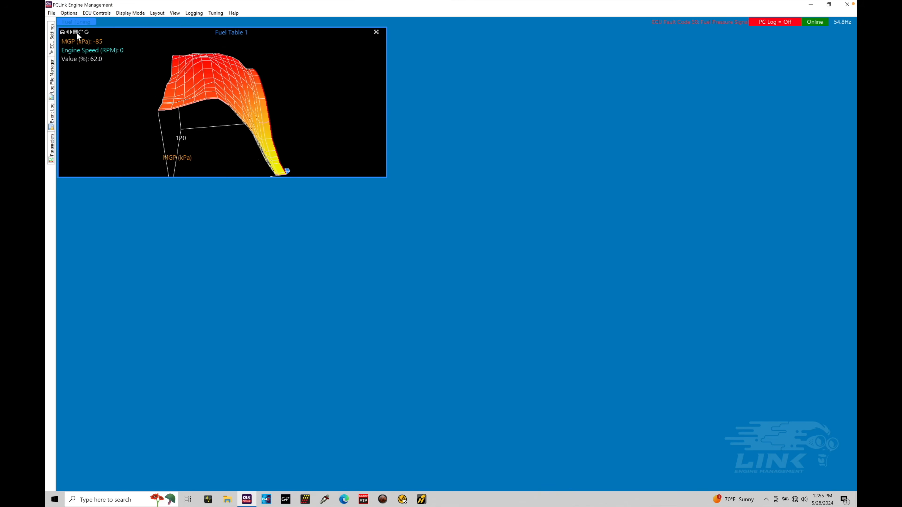
left_click(76, 32)
left_click(77, 32)
left_click(76, 32)
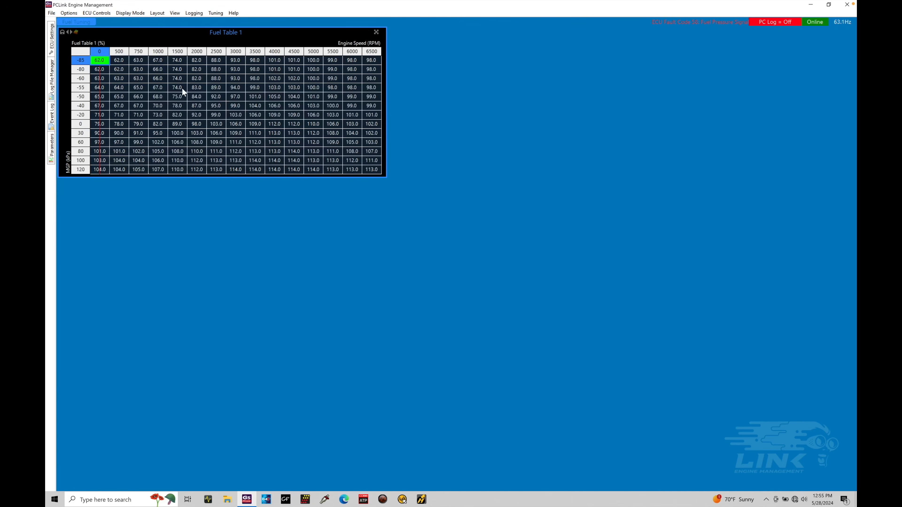
Inspect Fuel Table 1 cells, opening the value entry for the 60 kPa, 3000 RPM cell and cancelling it
left_click(187, 93)
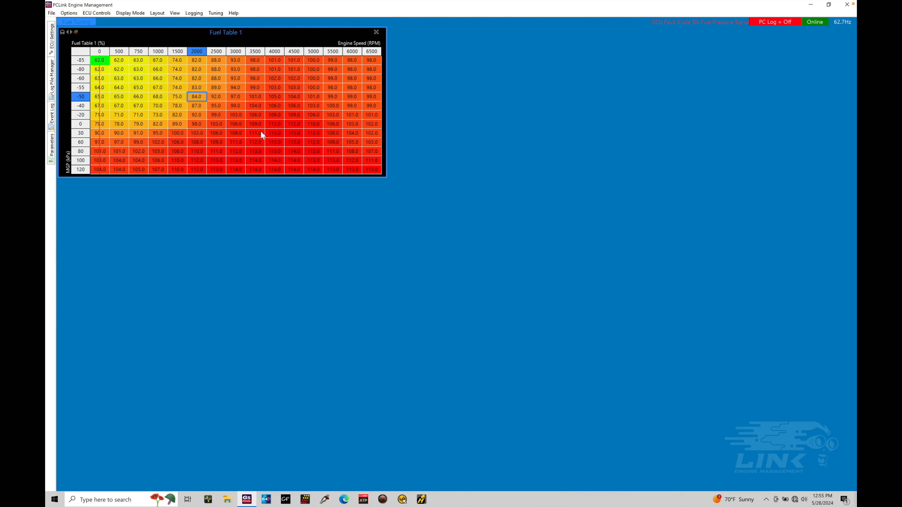
key("a")
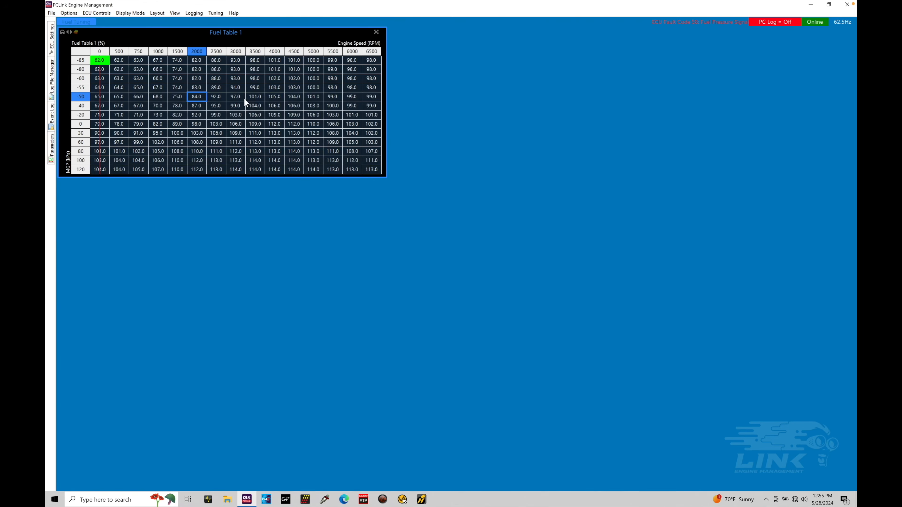
double_click(229, 141)
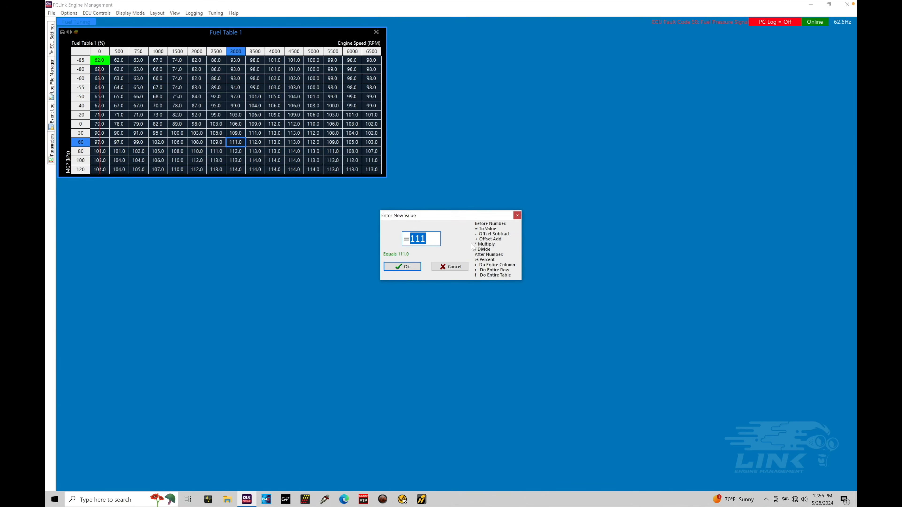
left_click(450, 267)
left_click(255, 115)
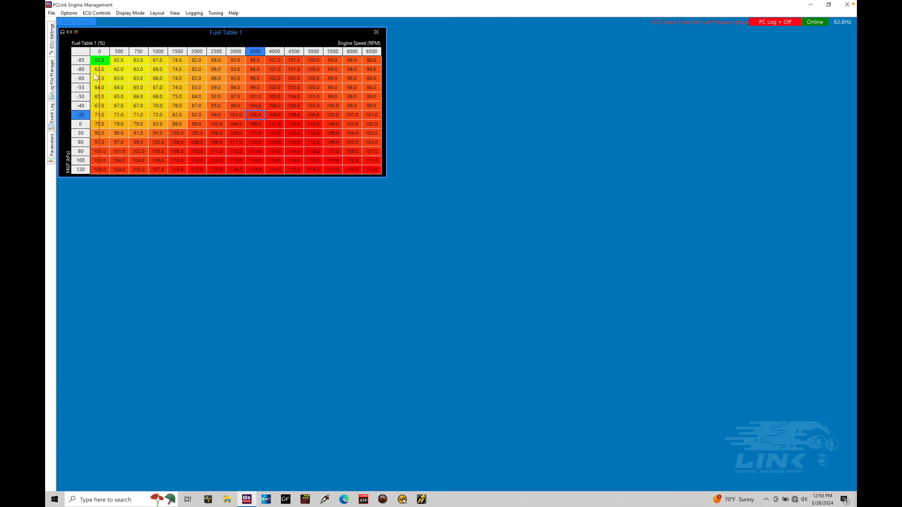
Place the AFR/Lambda Target Table beside Fuel Table 1 and resize it to show the whole table
left_click(51, 49)
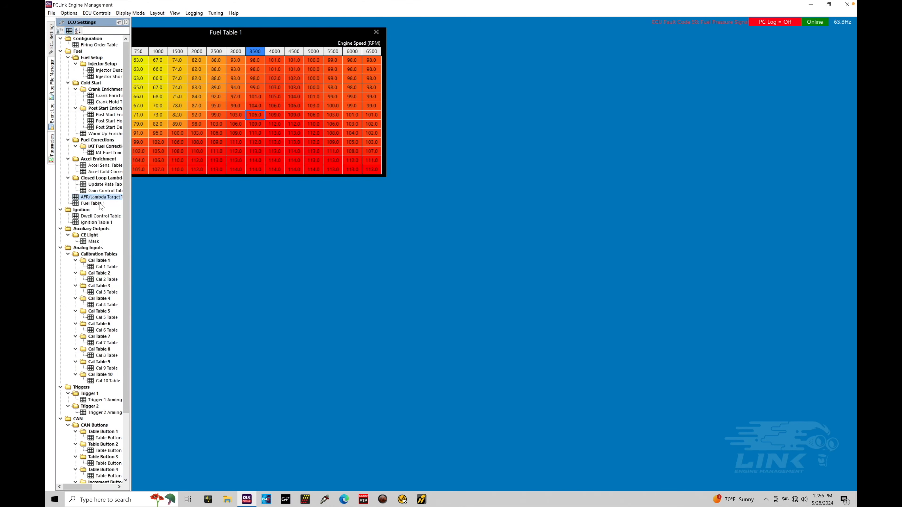
left_click_drag(101, 197, 465, 34)
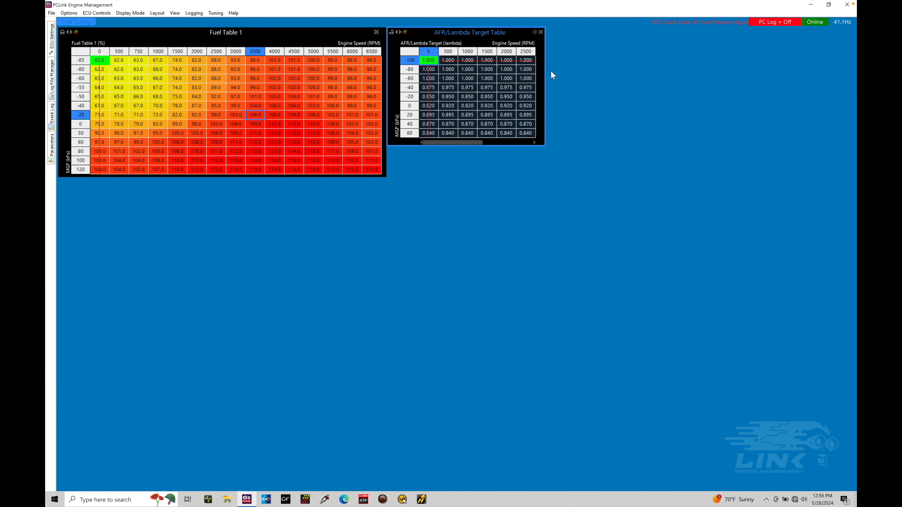
left_click_drag(544, 65, 647, 69)
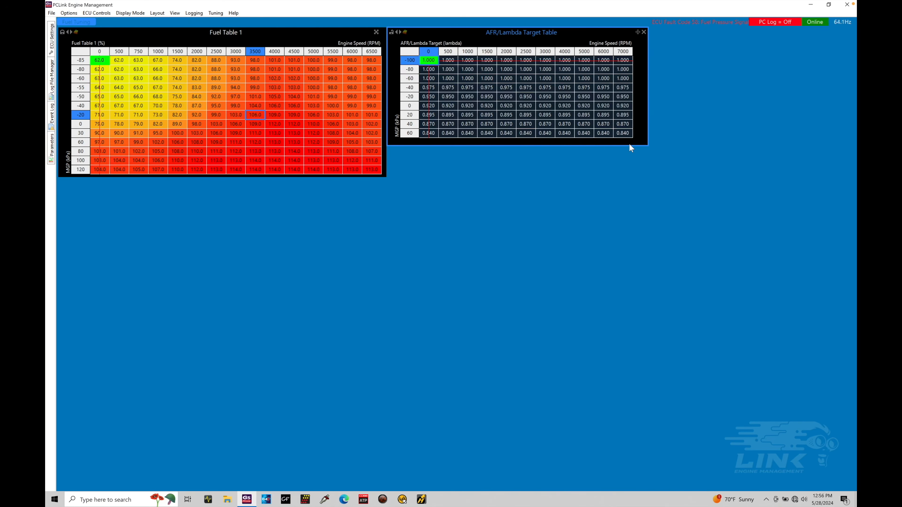
left_click_drag(629, 146, 628, 176)
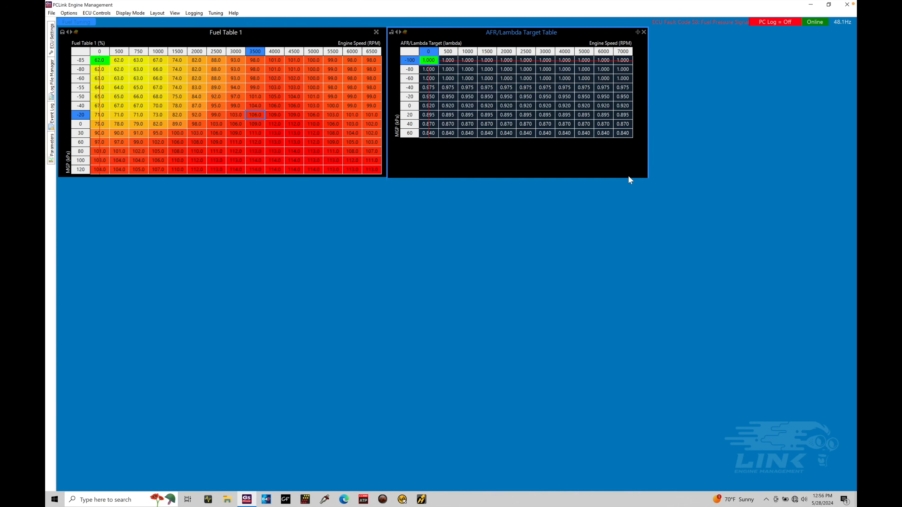
left_click(500, 70)
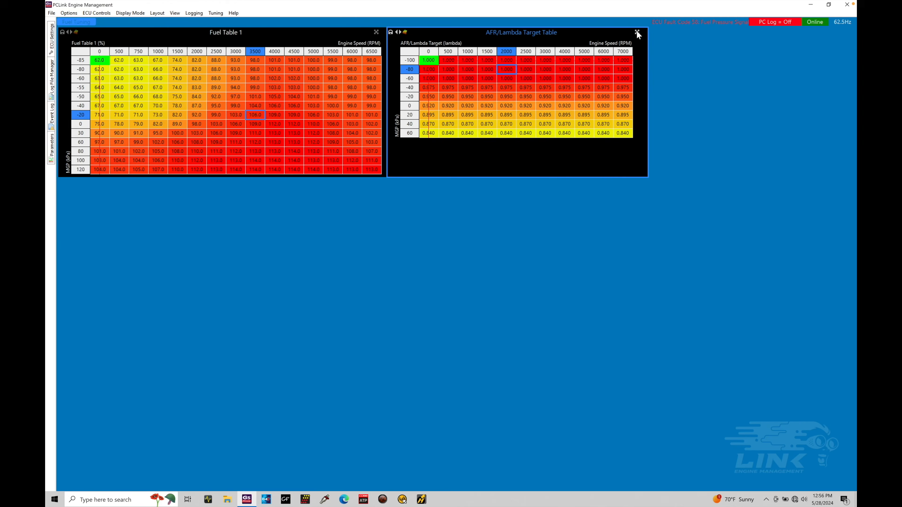
Browse the ECU Settings list sorted alphabetically
left_click(52, 39)
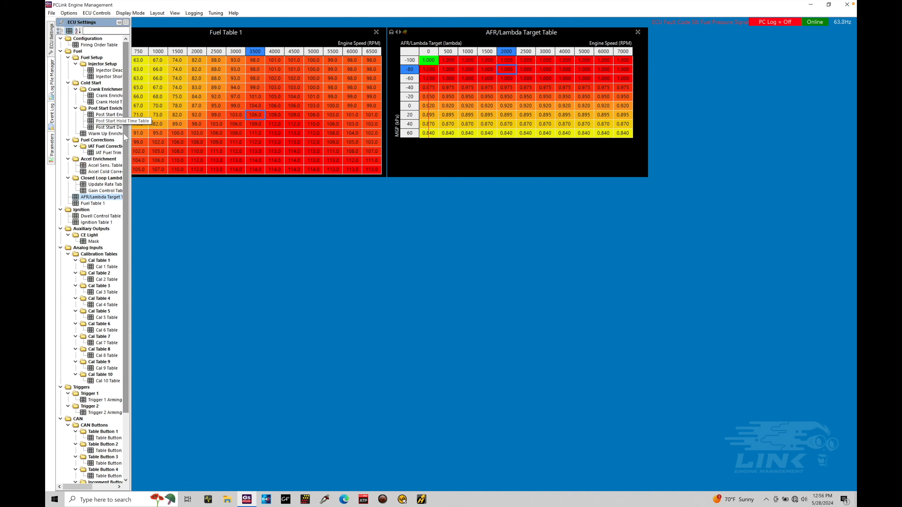
left_click_drag(125, 135, 114, 53)
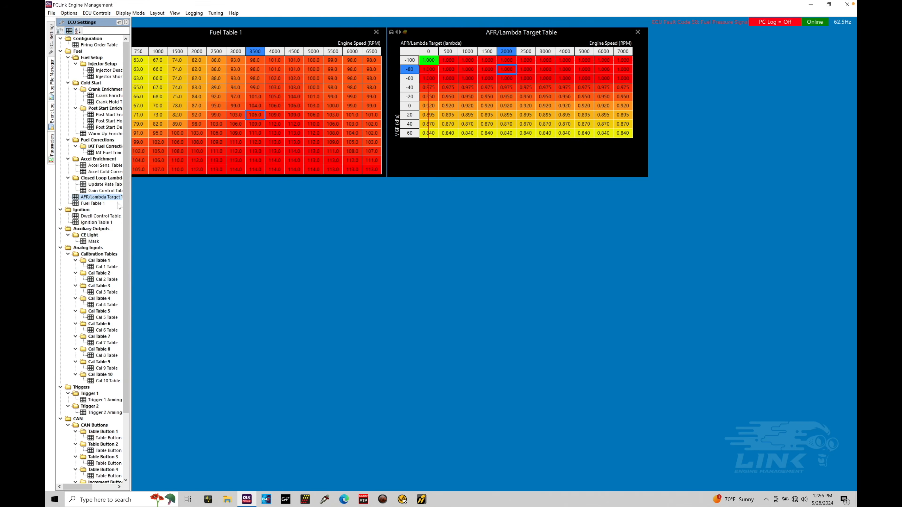
left_click(78, 31)
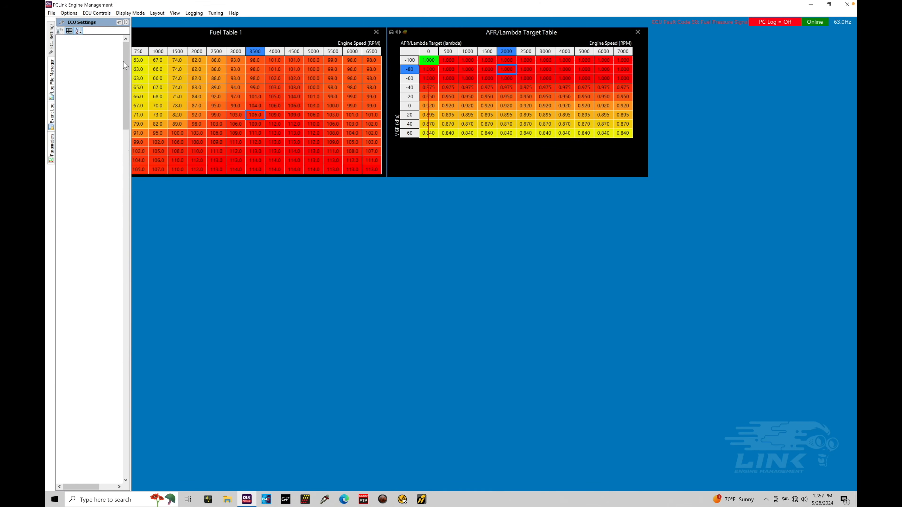
left_click_drag(127, 65, 123, 283)
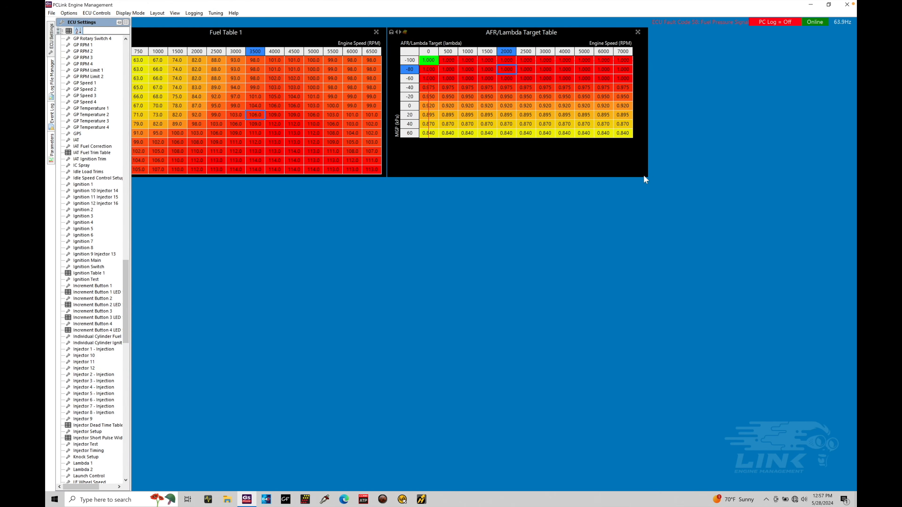
Open the Injector Timing settings and set INJ Timing Mode to Table, agreeing to clear the timing table to defaults
double_click(94, 453)
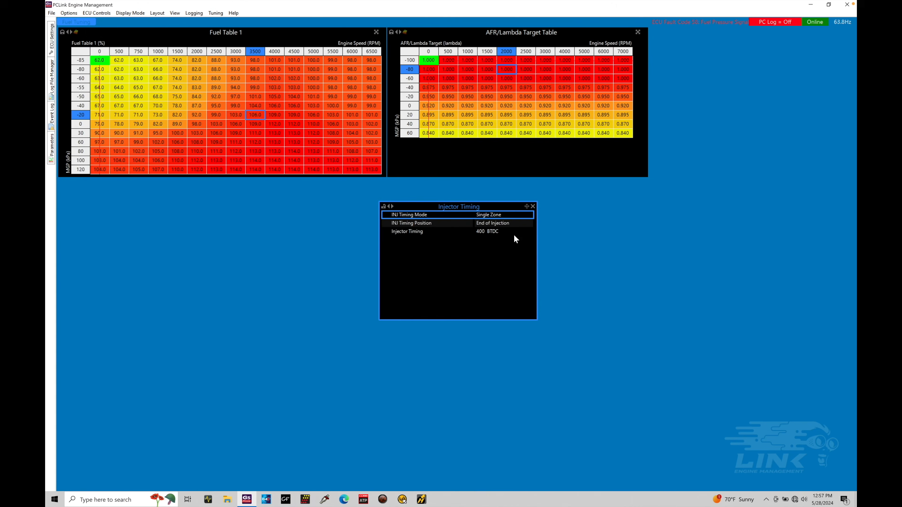
double_click(500, 215)
double_click(499, 214)
left_click(444, 210)
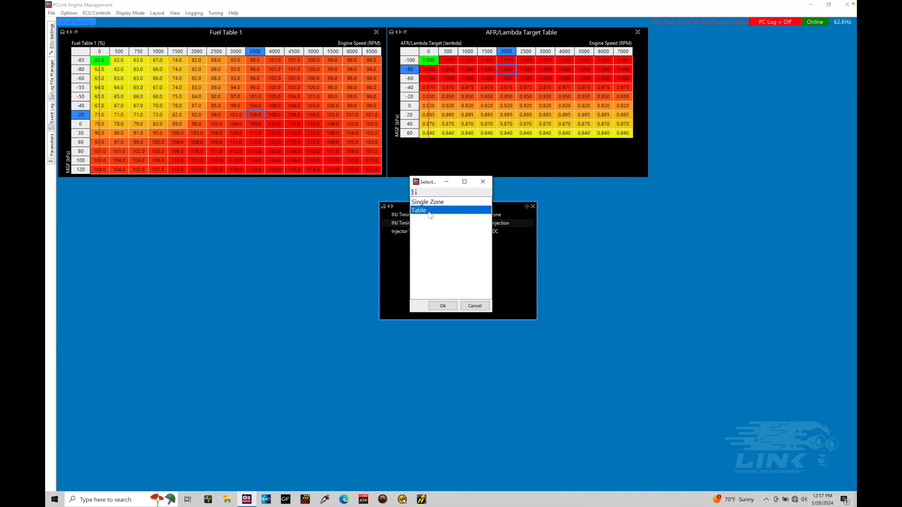
left_click(441, 308)
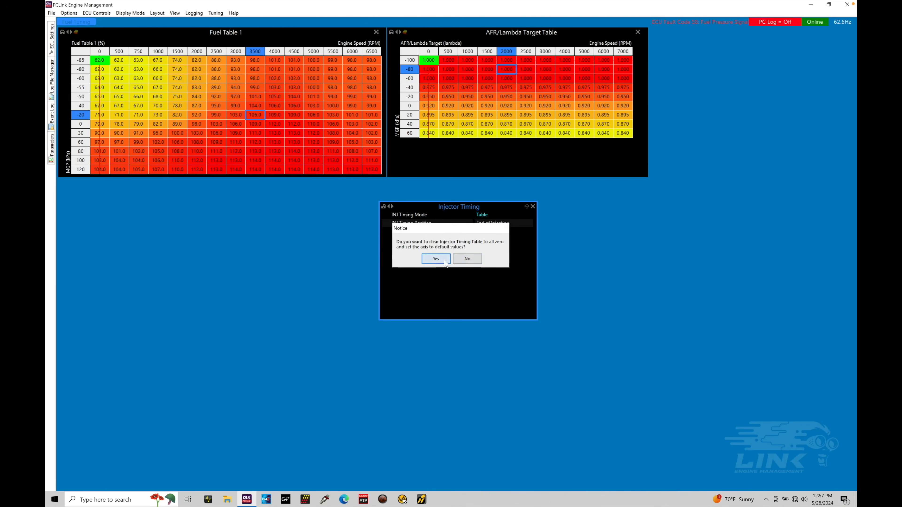
left_click(444, 259)
left_click(531, 216)
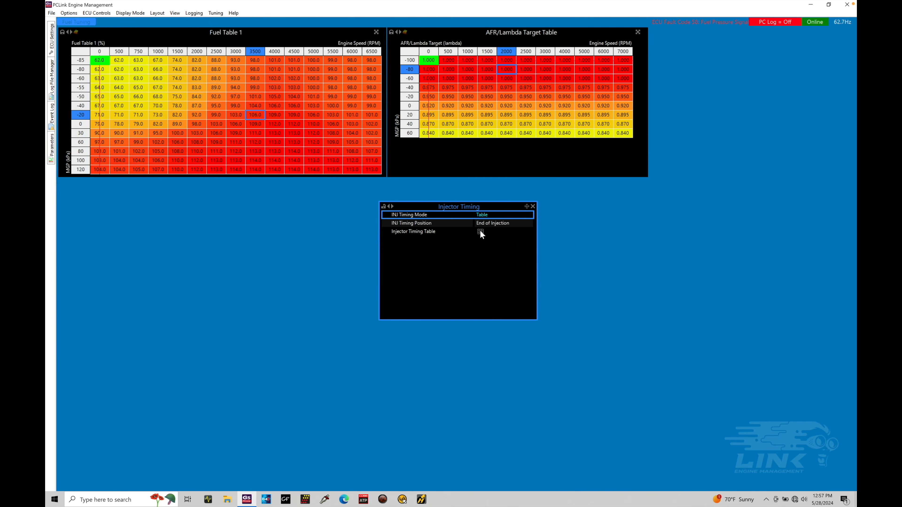
Open the Injector Timing Table from the ECU Settings tree under Fuel > Injector Timing
left_click(54, 46)
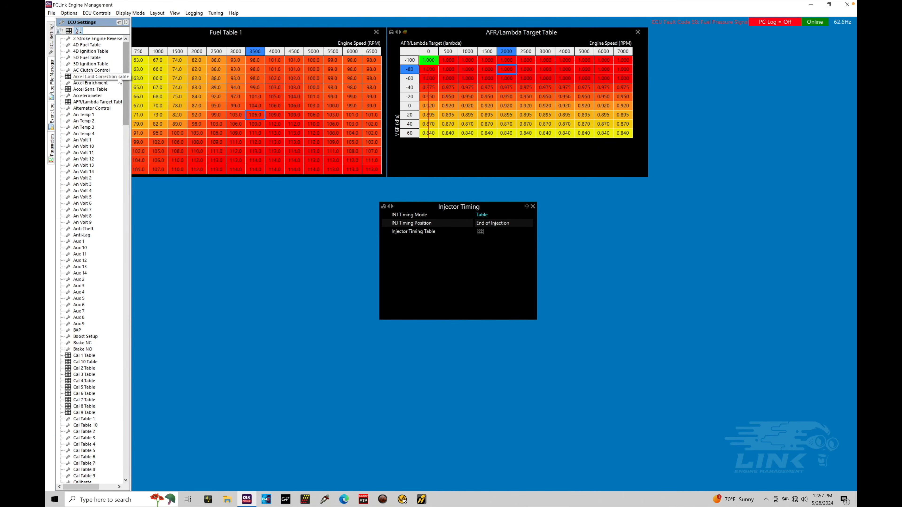
left_click(69, 31)
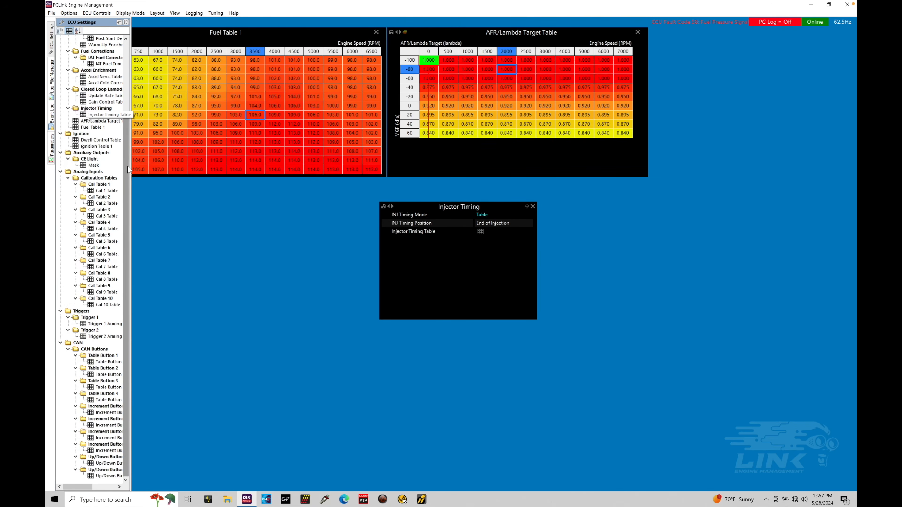
scroll(127, 141, "up", 3)
scroll(127, 140, "up", 2)
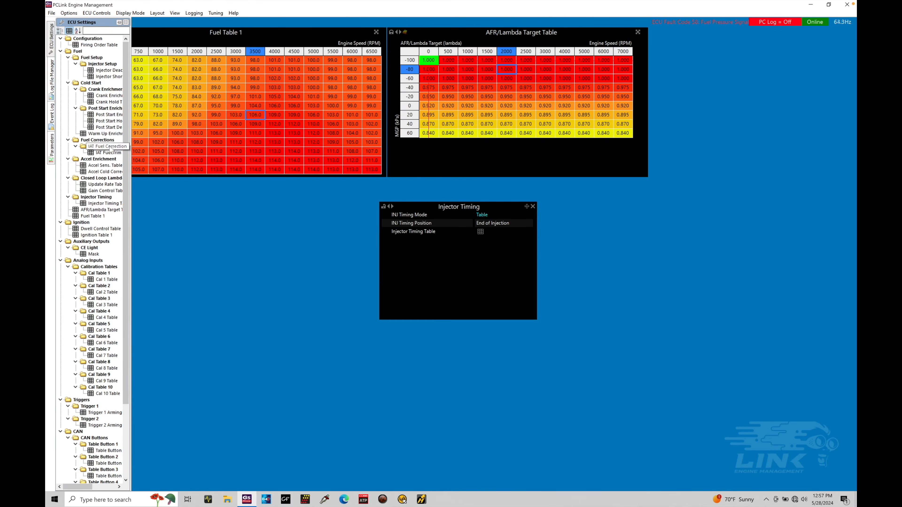
left_click(104, 204)
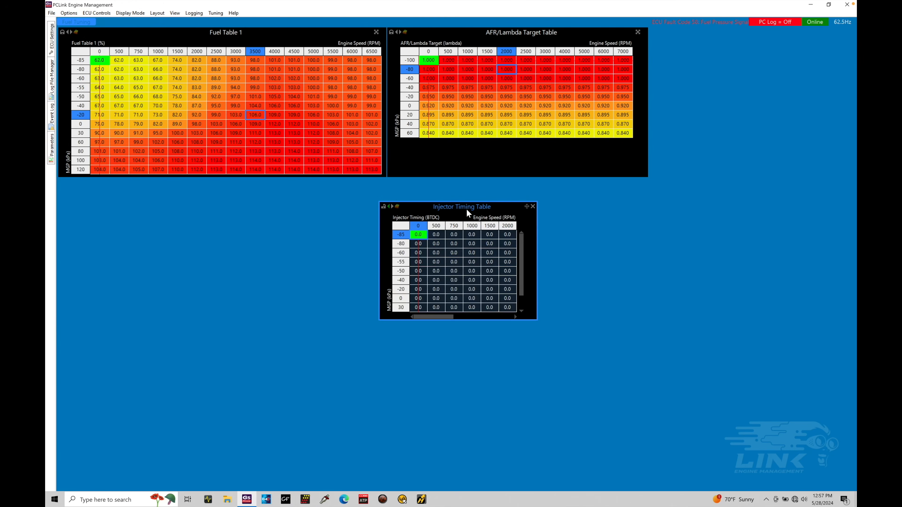
Move the Injector Timing Table to the top right of the page and resize it beside the AFR/Lambda Target Table
left_click_drag(467, 210, 723, 35)
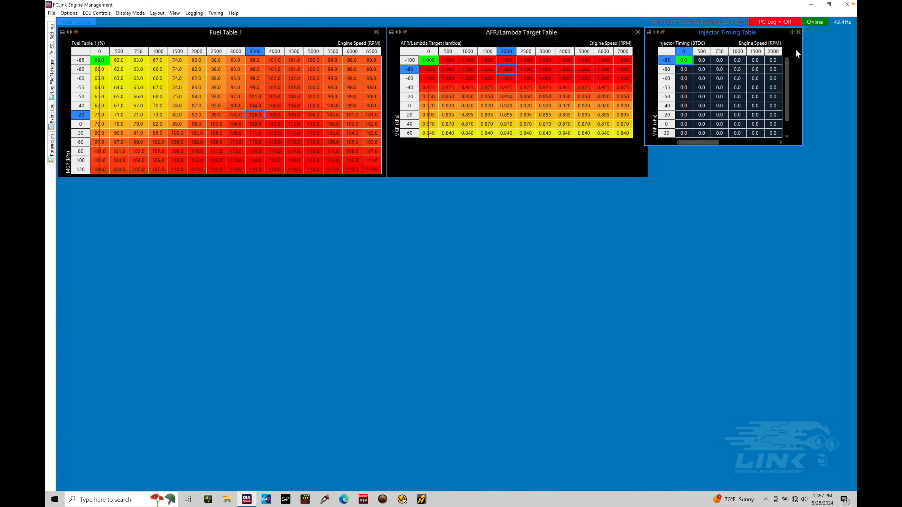
left_click_drag(803, 51, 859, 51)
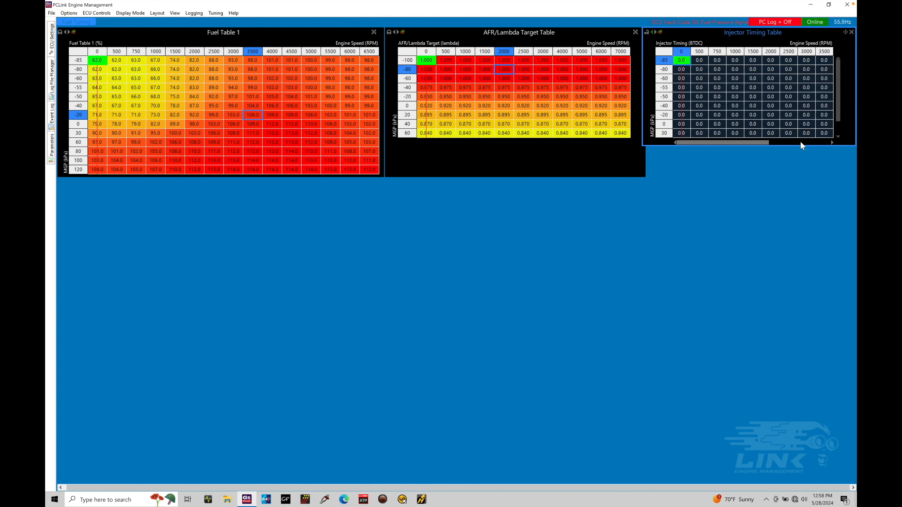
left_click_drag(802, 144, 803, 177)
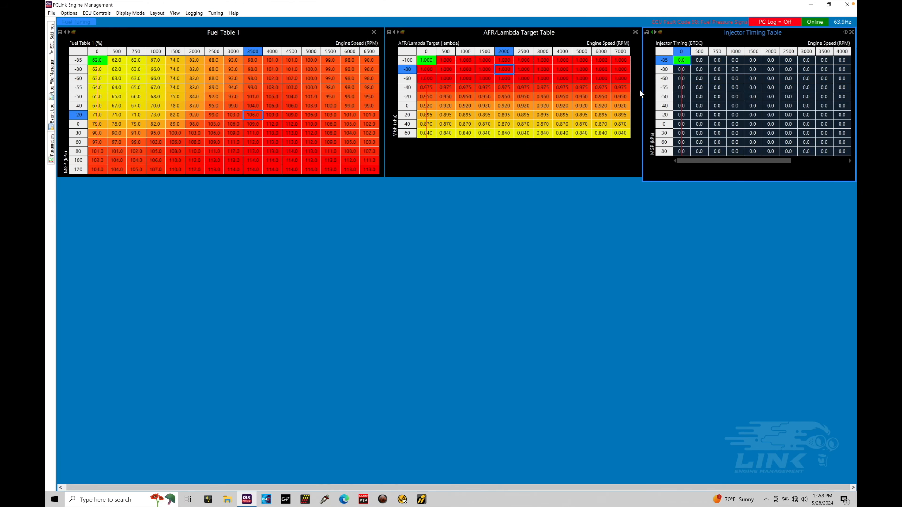
left_click_drag(639, 93, 543, 78)
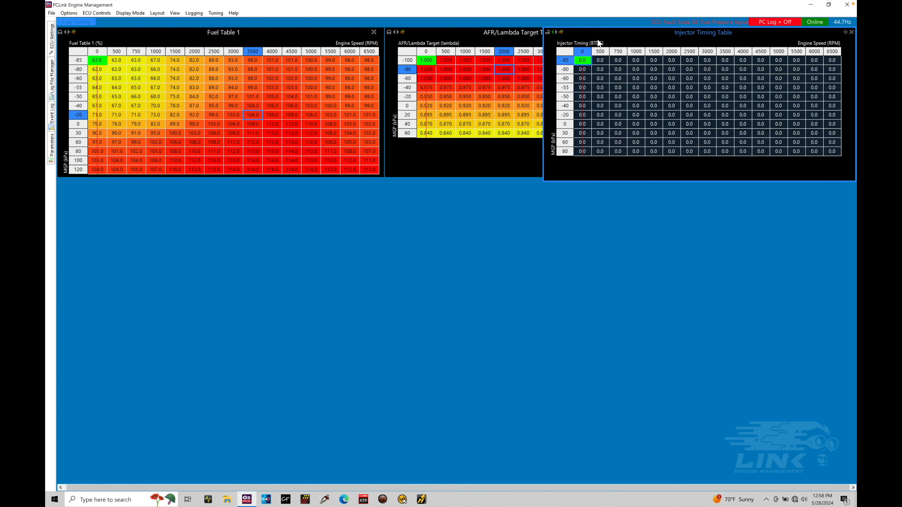
left_click_drag(595, 31, 735, 32)
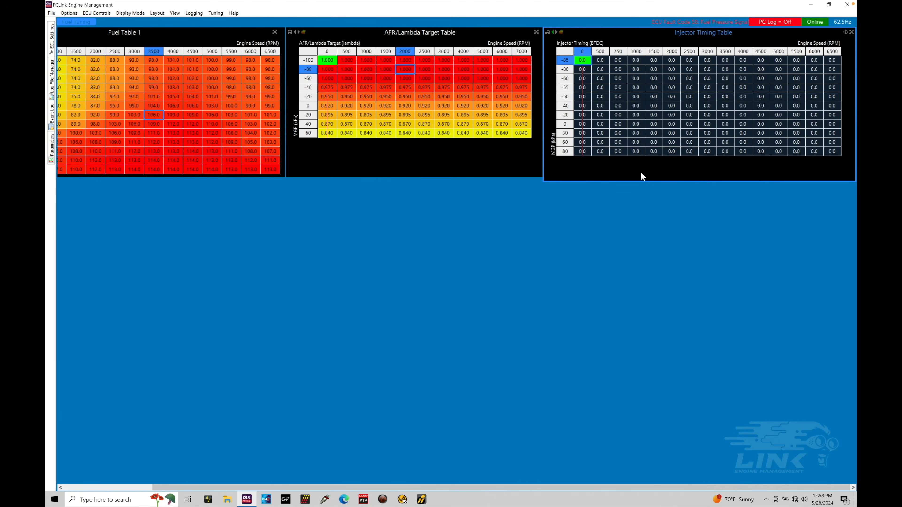
left_click_drag(641, 181, 641, 177)
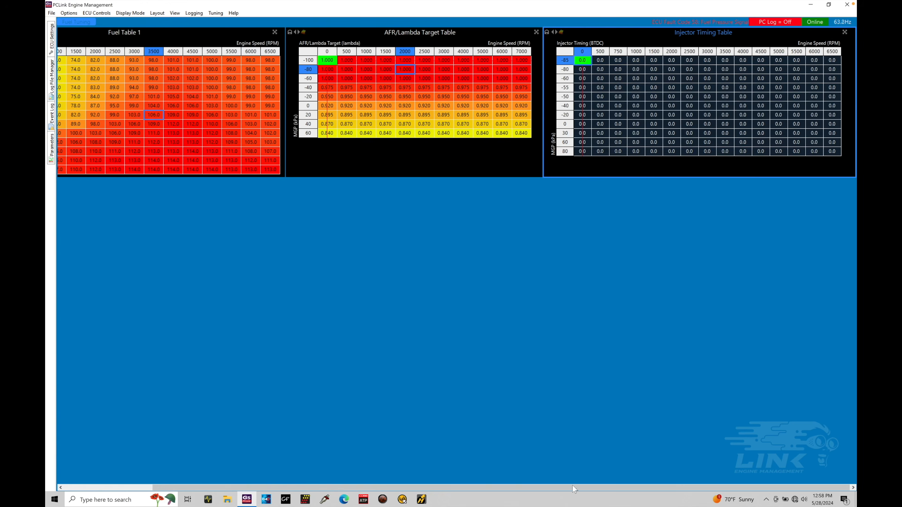
Scroll the layout page sideways to check all three tables
left_click_drag(573, 487, 459, 482)
left_click(473, 487)
left_click(735, 123)
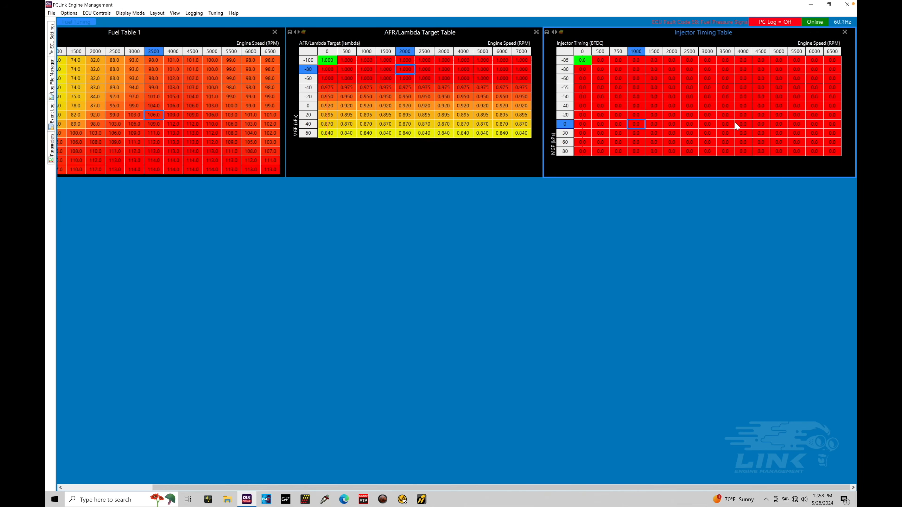
left_click_drag(512, 488, 360, 476)
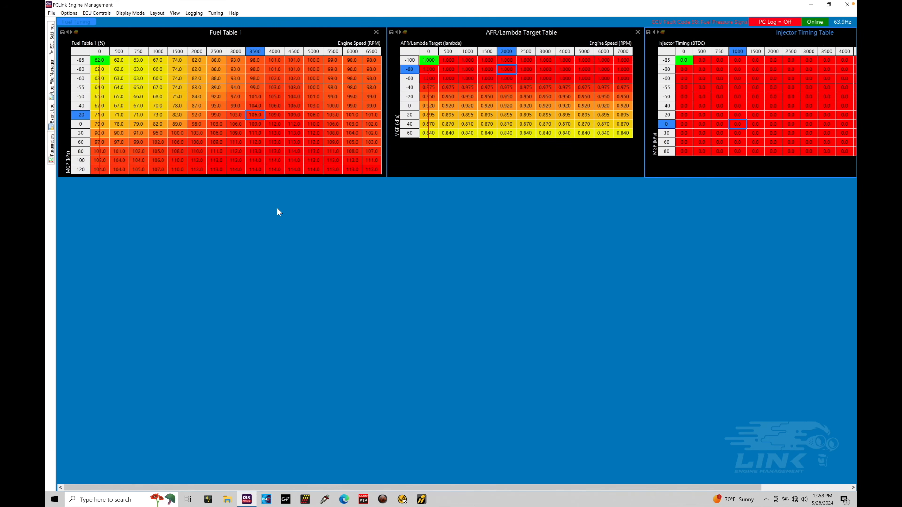
Add a new Runtime Value List view to the page and add Engine Speed to its always-visible parameters
right_click(210, 196)
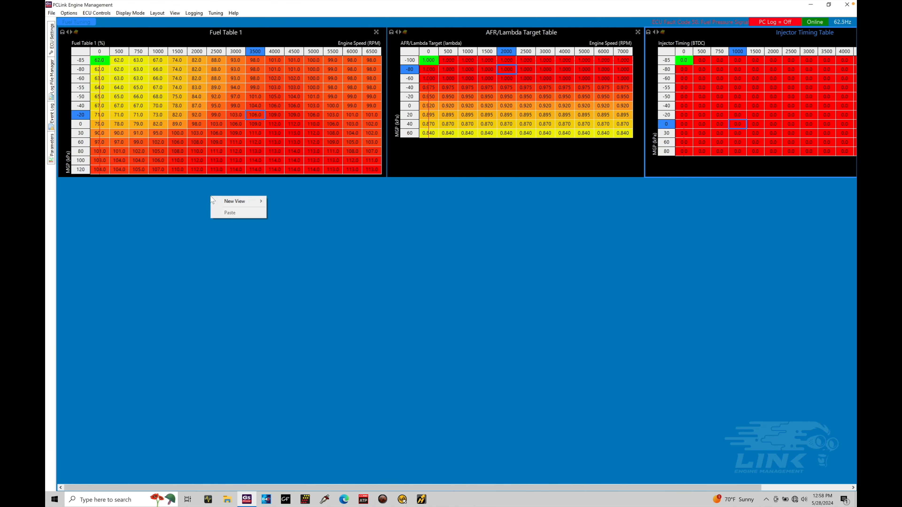
mouse_move(238, 201)
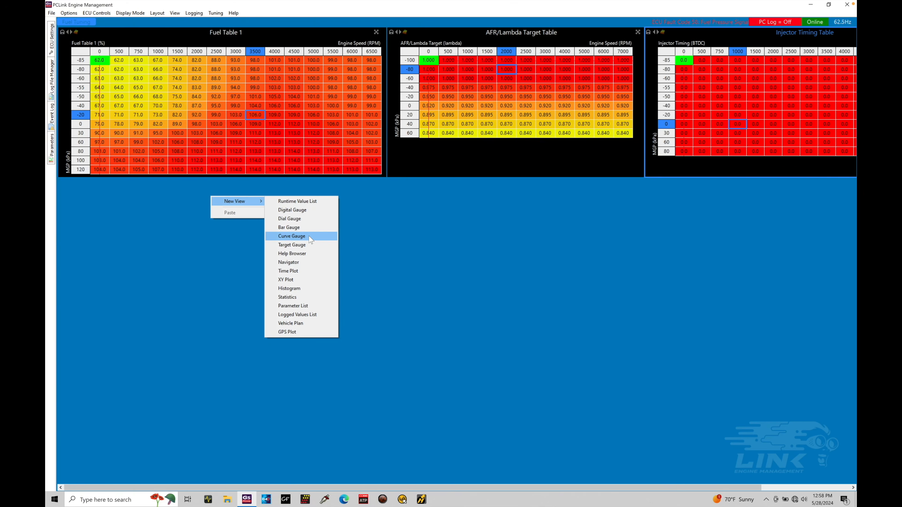
left_click(320, 204)
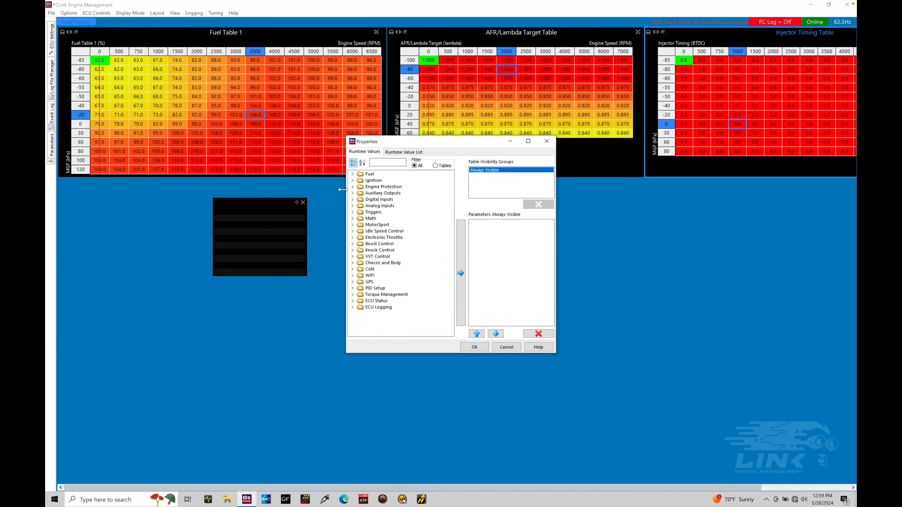
left_click(380, 162)
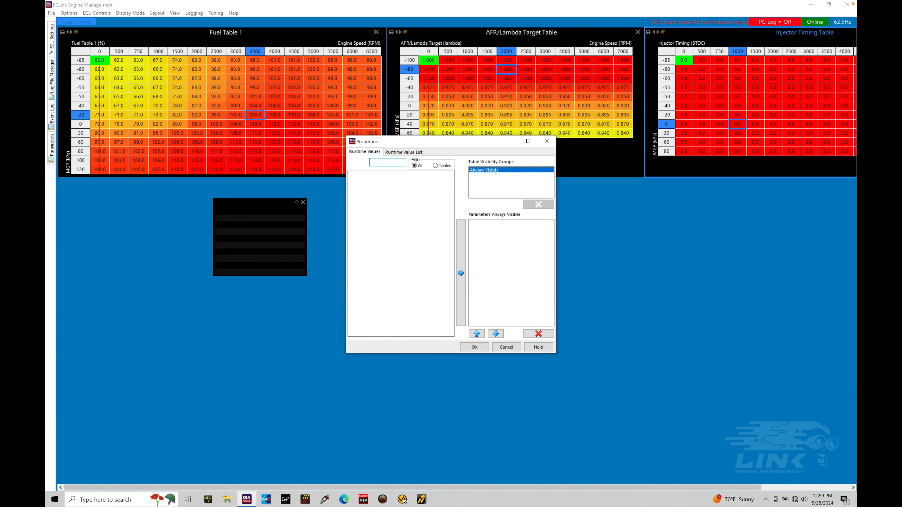
type("engine")
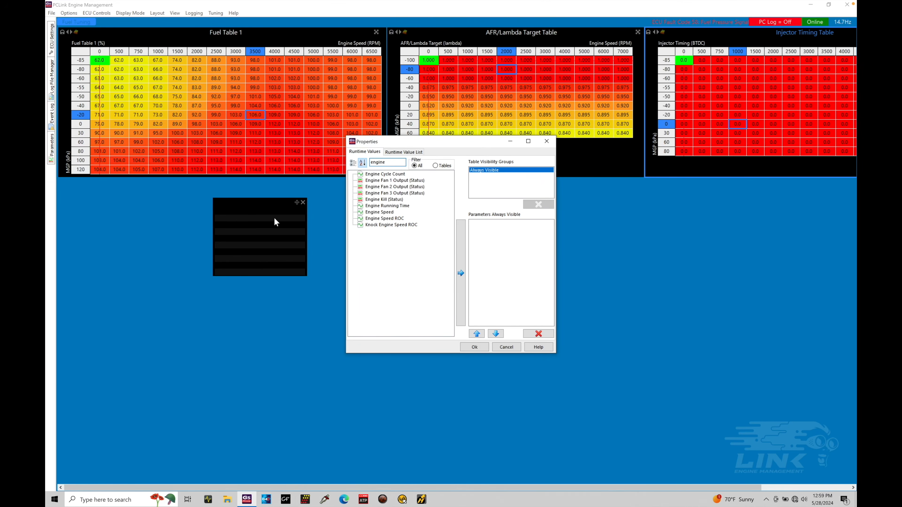
left_click(387, 212)
left_click_drag(387, 212, 497, 222)
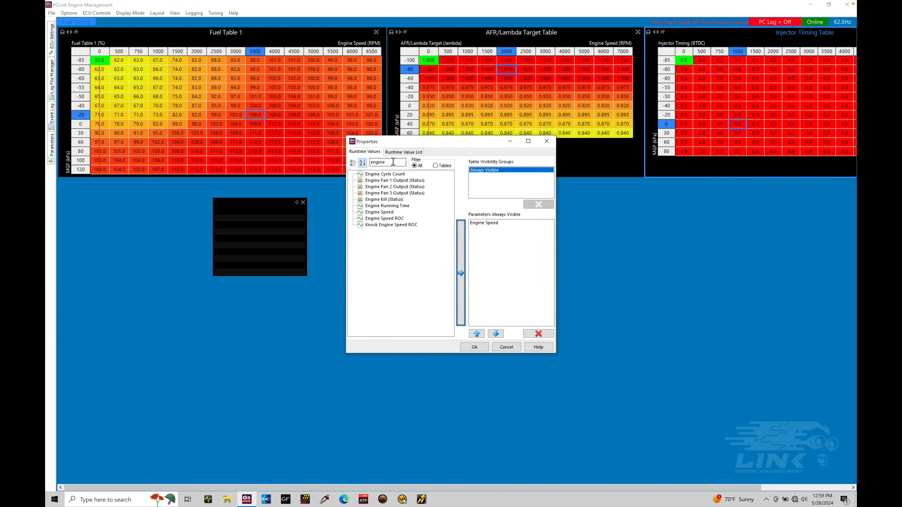
Search the runtime values for map and add MAP to the list
left_click_drag(393, 162, 357, 162)
key("BackSpace")
type("map")
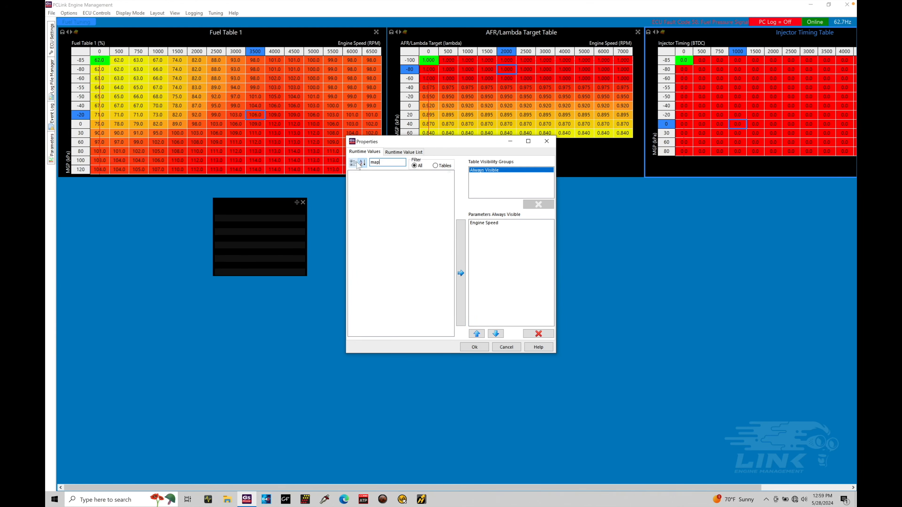
double_click(370, 180)
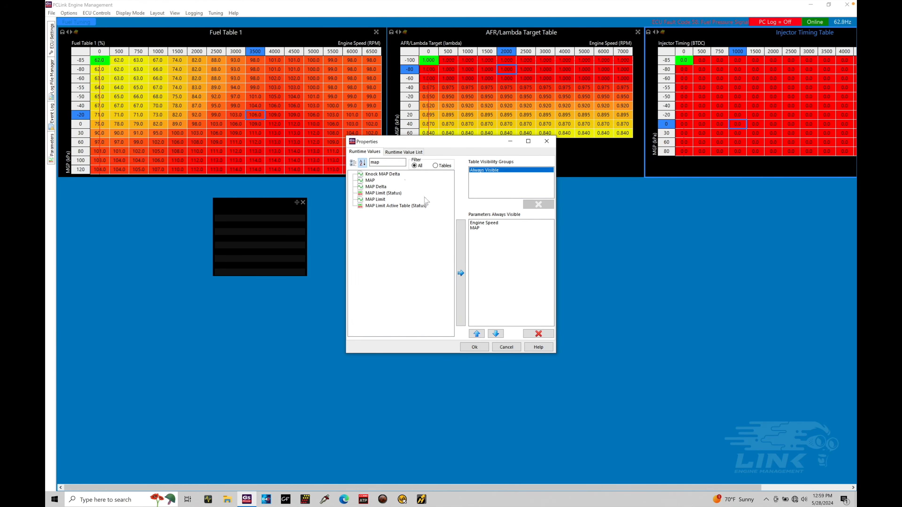
Search the runtime values for throttle
left_click_drag(393, 163, 362, 164)
type("t")
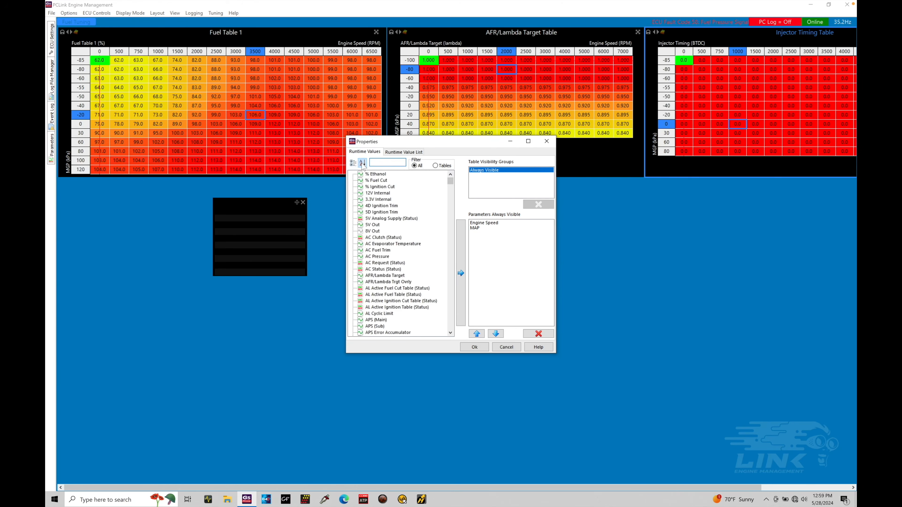
type("hrottl4")
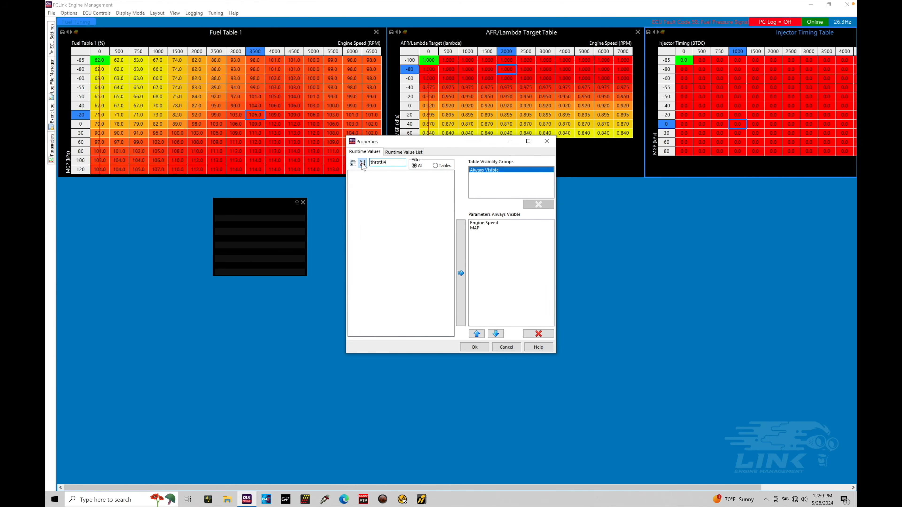
key("BackSpace")
type("e")
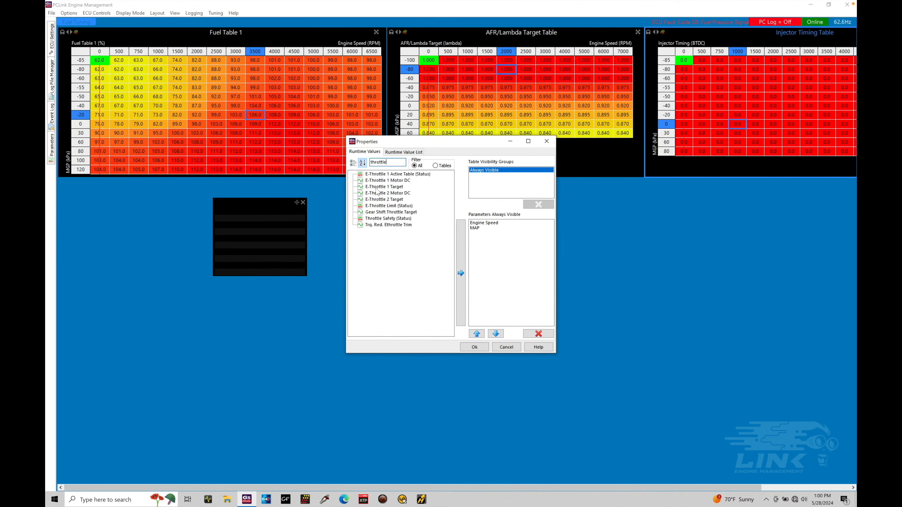
Search the runtime values for ect and add ECT to the list
left_click_drag(392, 162, 360, 162)
type("ec")
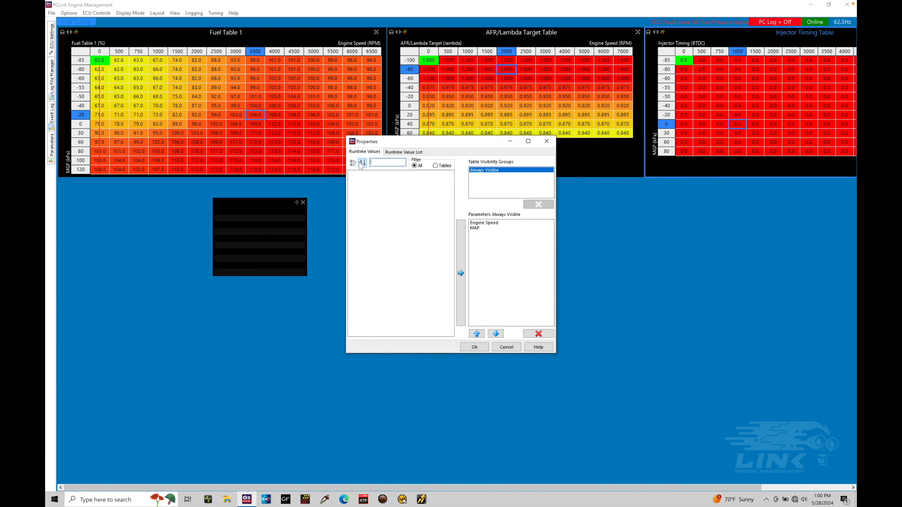
type("t")
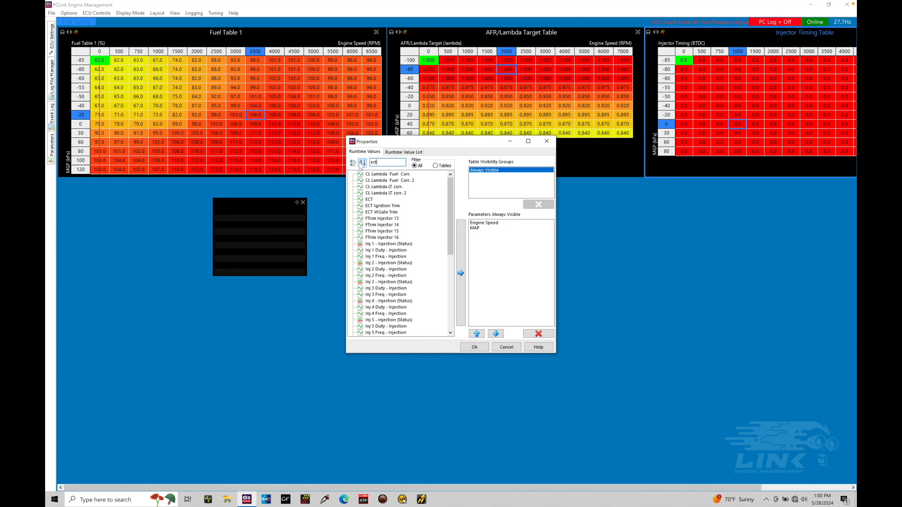
left_click(460, 256)
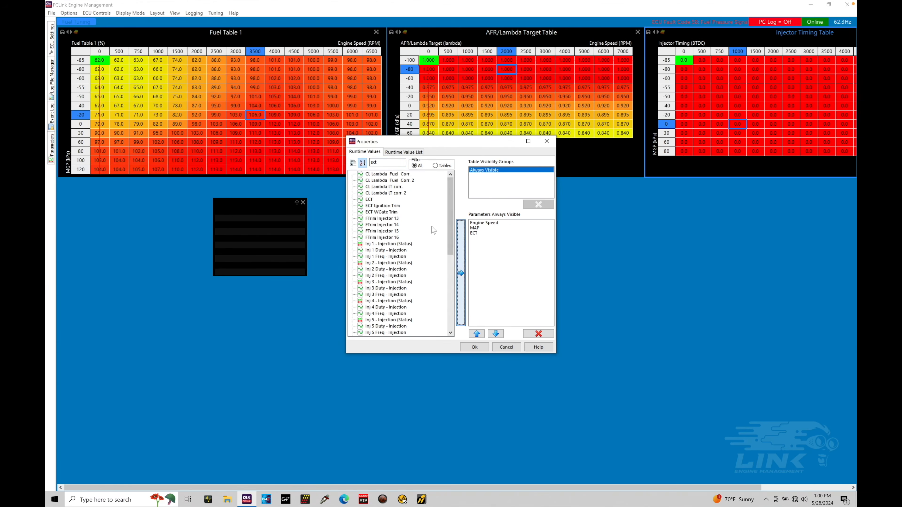
Search the runtime values for iat and add IAT to the list
left_click_drag(382, 162, 362, 167)
key("BackSpace")
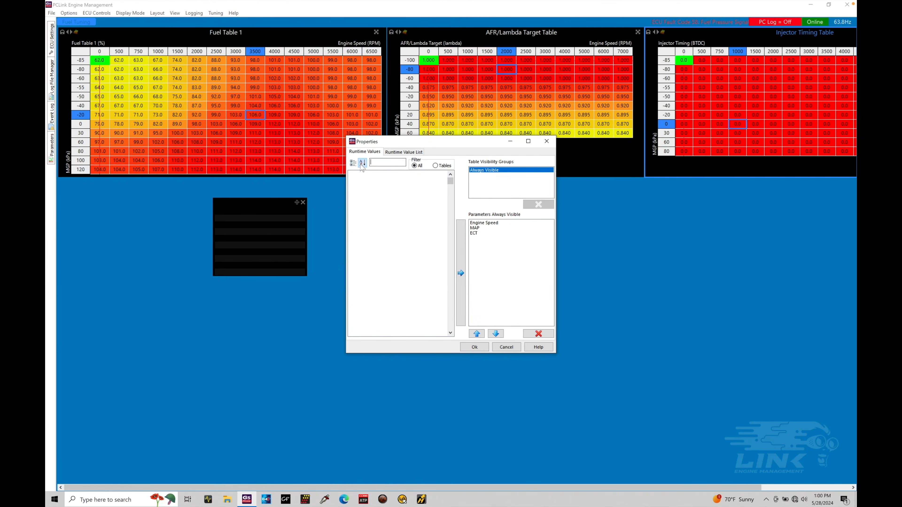
type("iat")
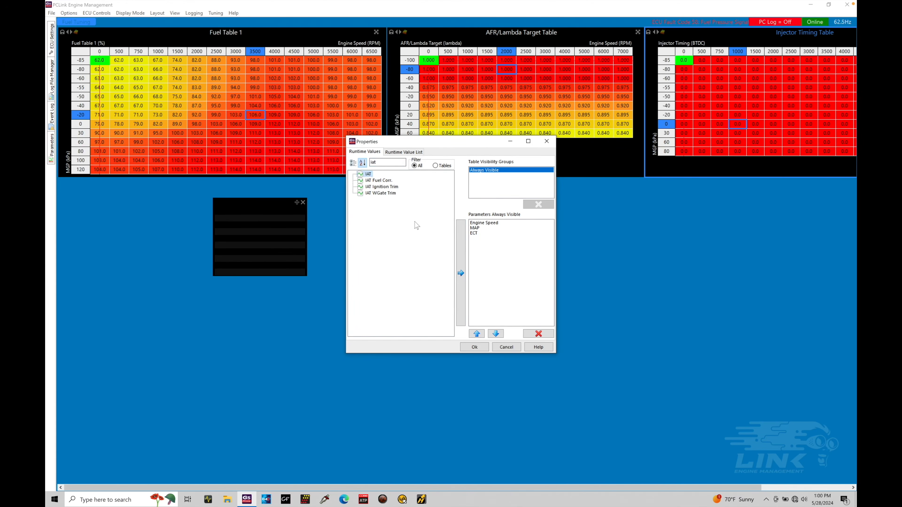
left_click(461, 256)
Search the runtime values for lambda and add Lambda 1 to the list
left_click_drag(389, 164, 354, 163)
key("BackSpace")
type("aambda")
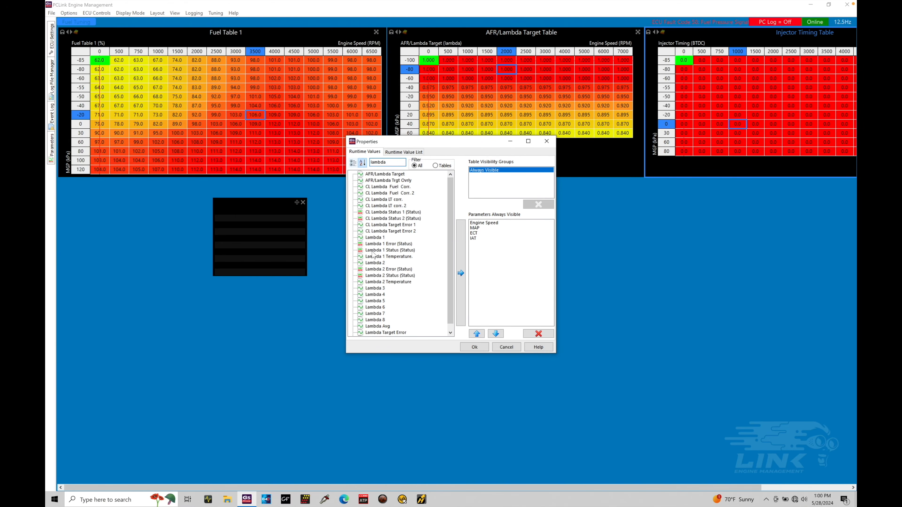
left_click(375, 237)
left_click(461, 273)
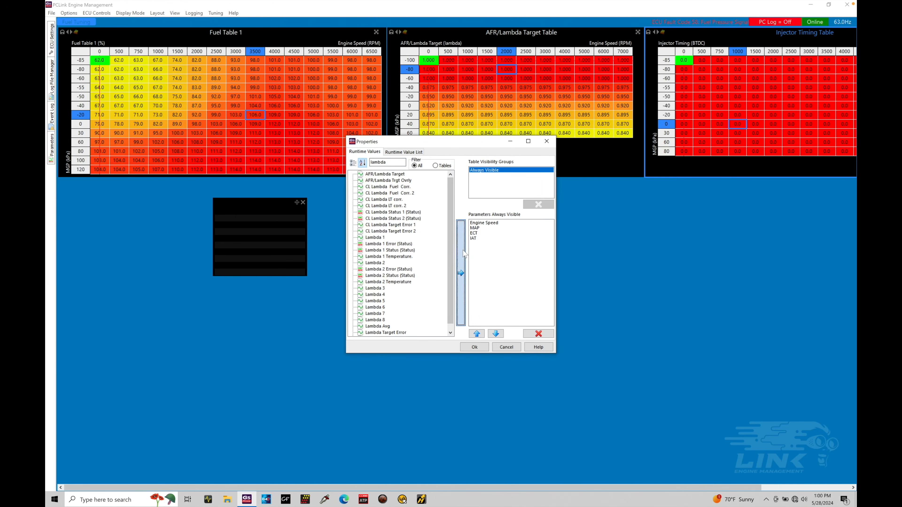
double_click(398, 162)
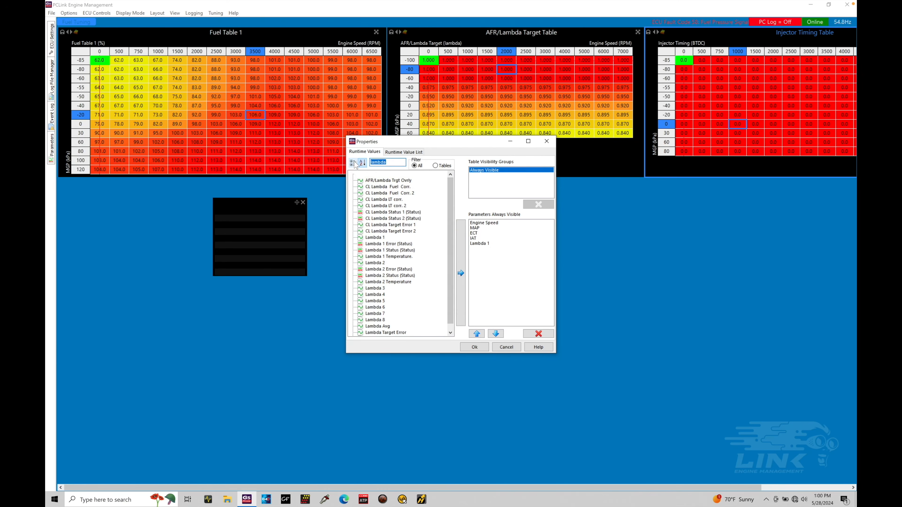
Search the runtime values for injection, add Injection Timing to the list, and move the list below Fuel Table 1
key("BackSpace")
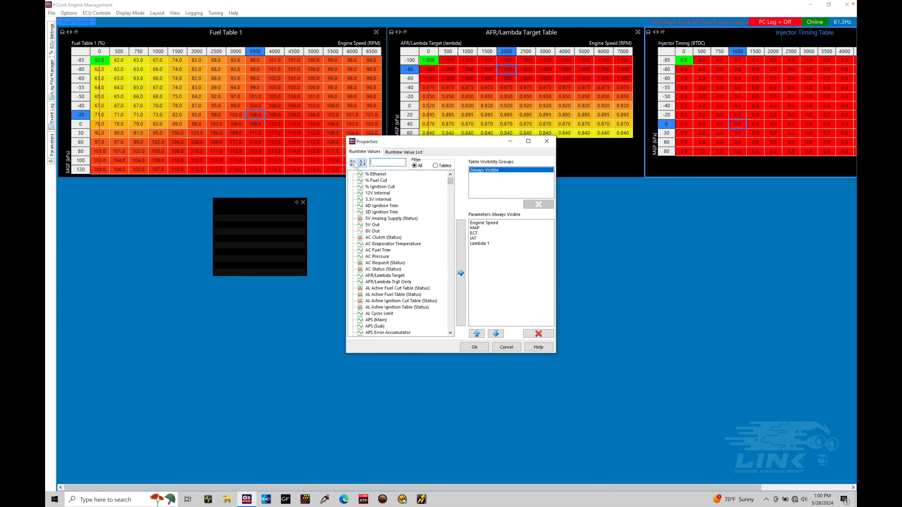
type("injection")
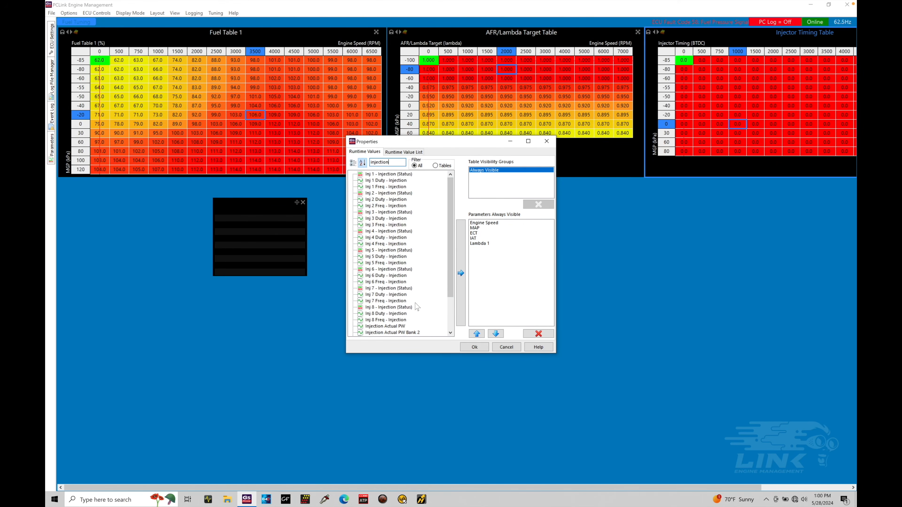
left_click_drag(453, 281, 453, 312)
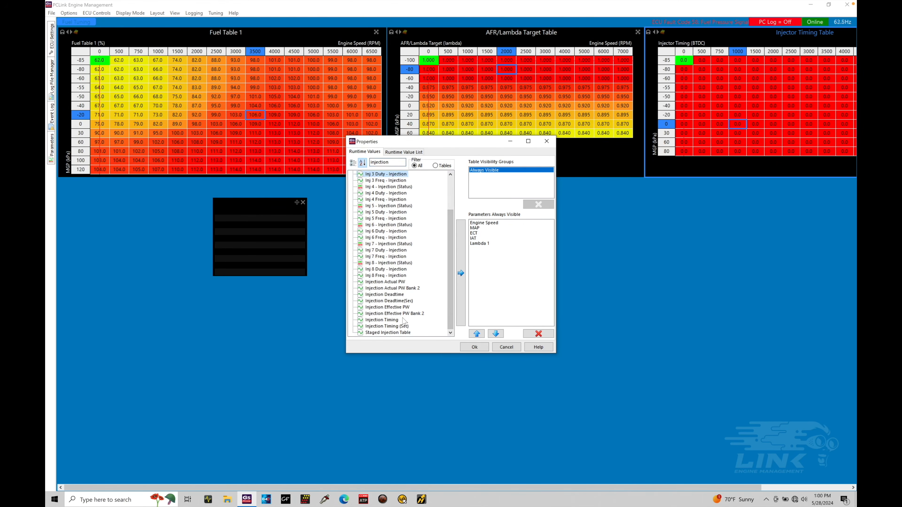
left_click(394, 321)
left_click(463, 260)
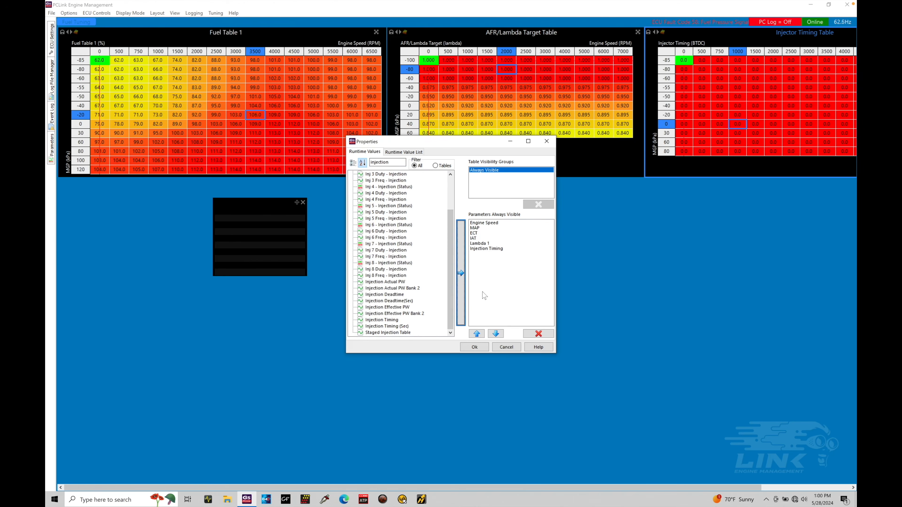
left_click(474, 347)
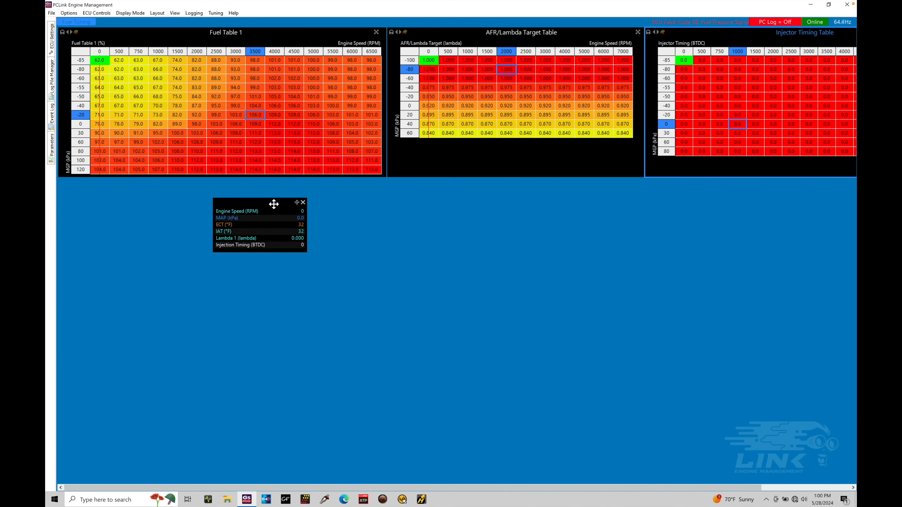
left_click_drag(296, 203, 110, 183)
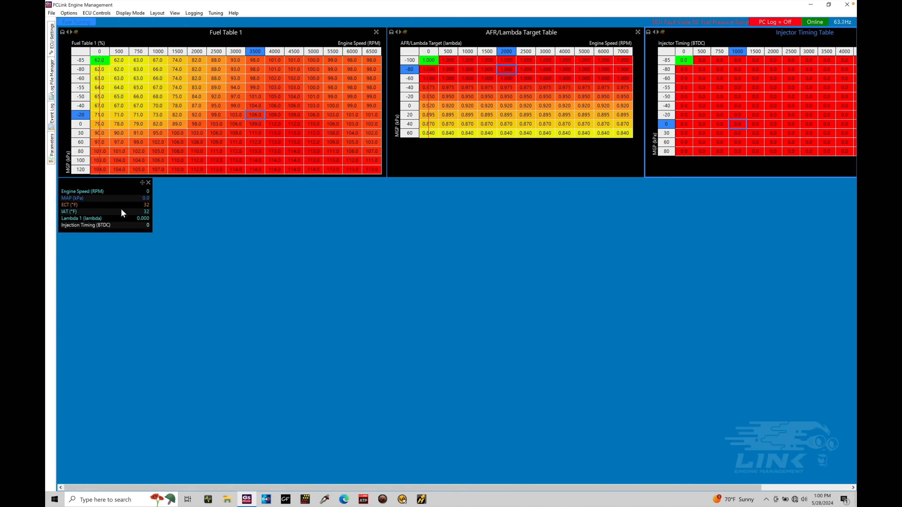
Add a digital gauge displaying Engine Speed
right_click(188, 192)
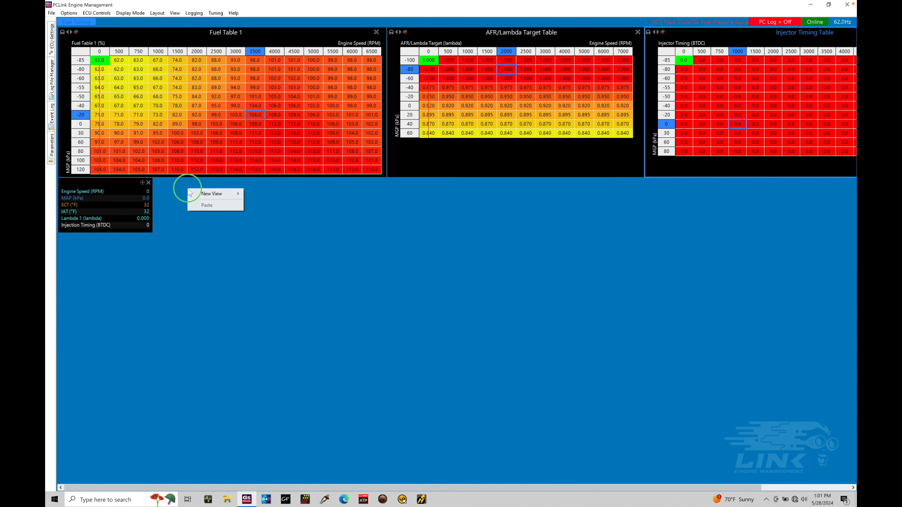
mouse_move(216, 194)
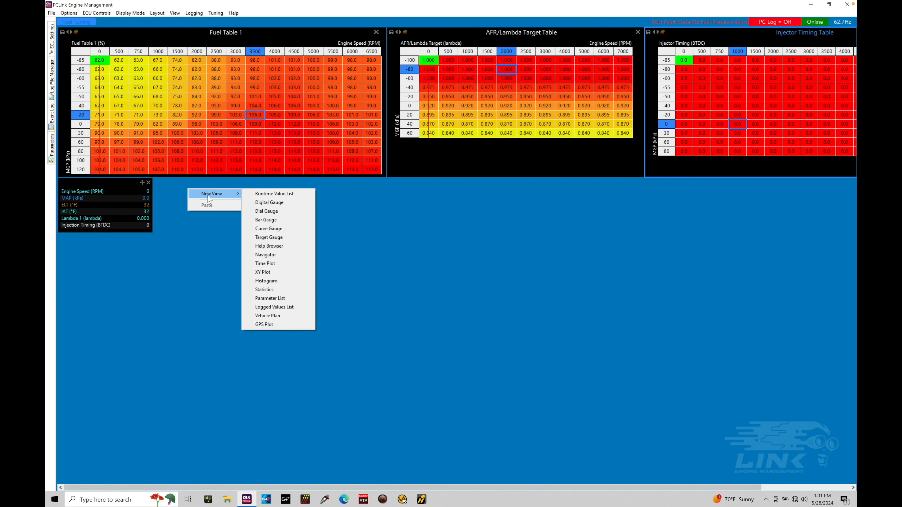
left_click(270, 203)
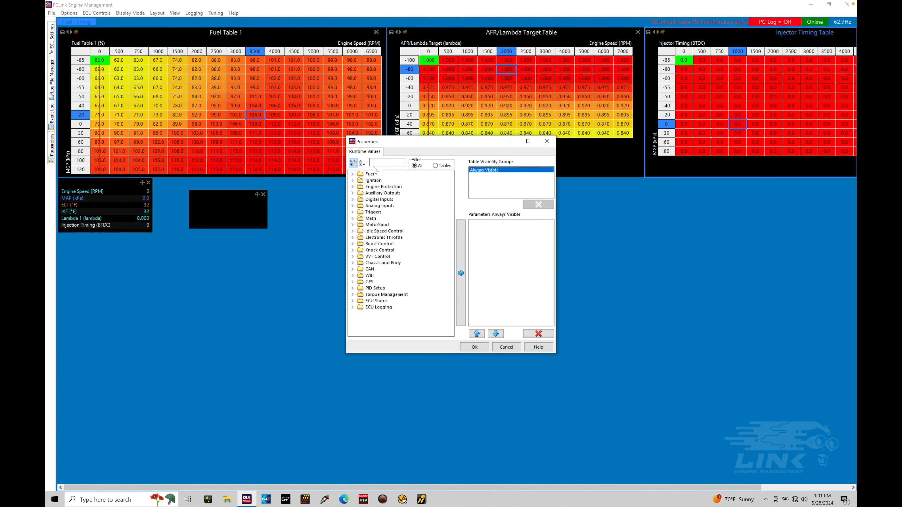
left_click(385, 162)
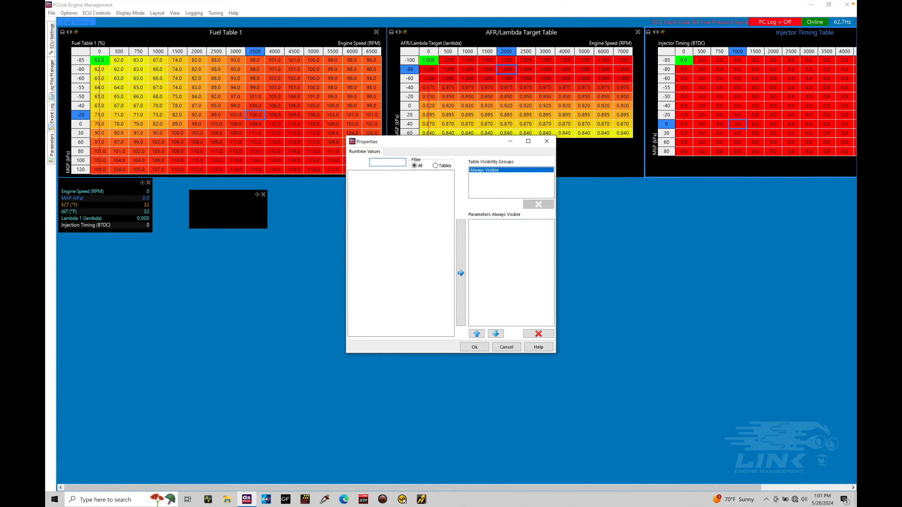
type("engine")
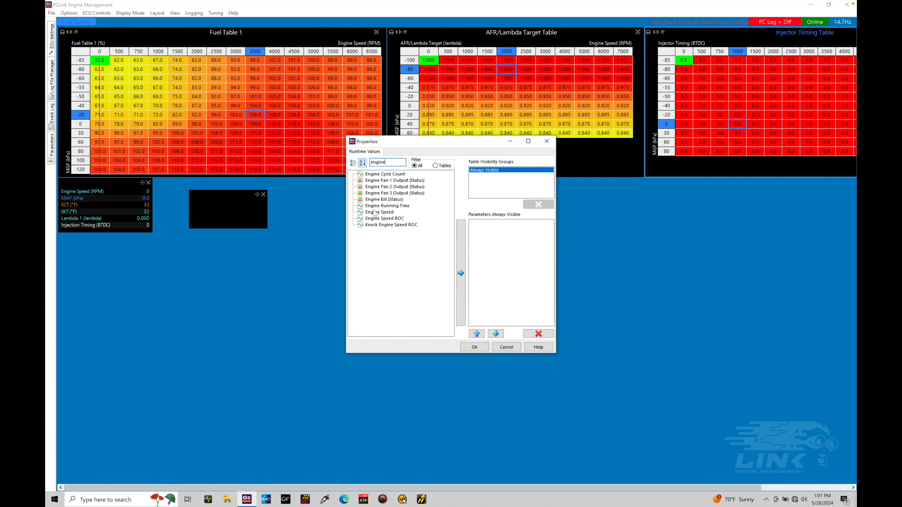
left_click(379, 212)
left_click(461, 273)
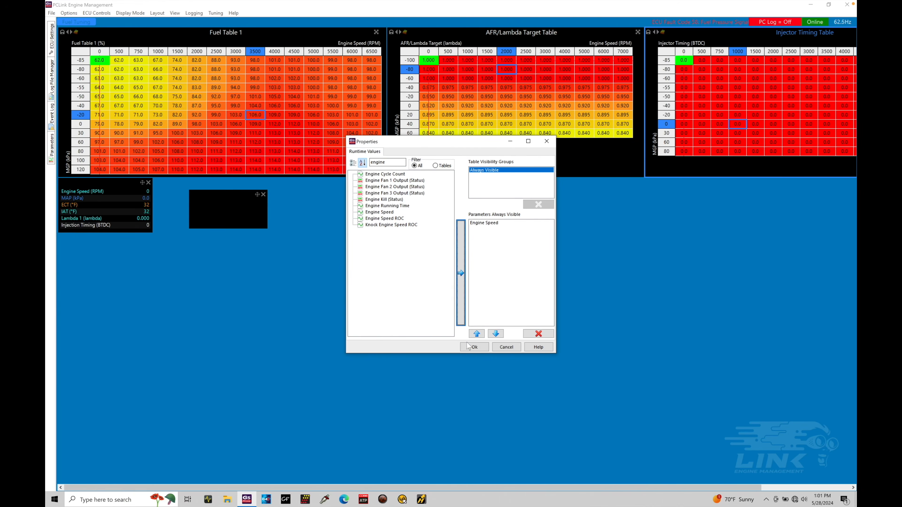
left_click(474, 347)
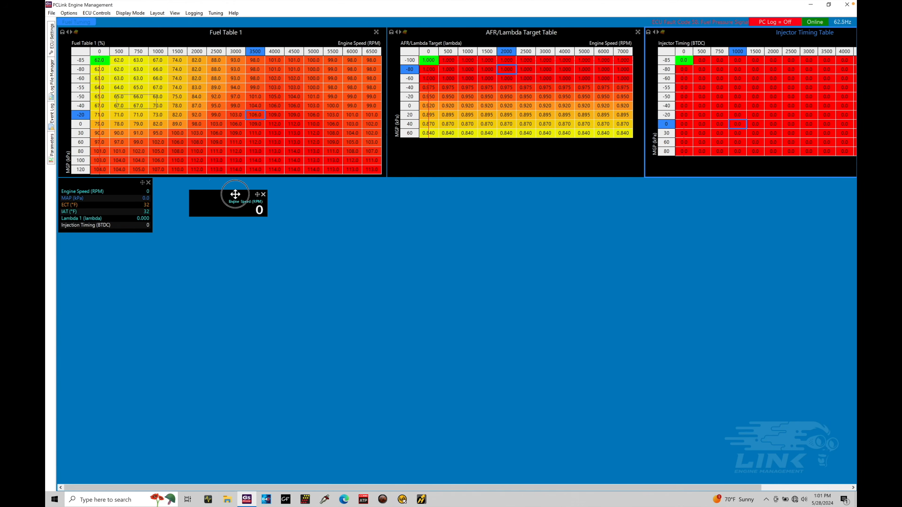
Move and enlarge the Engine Speed digital gauge, then close it
left_click_drag(235, 194, 200, 182)
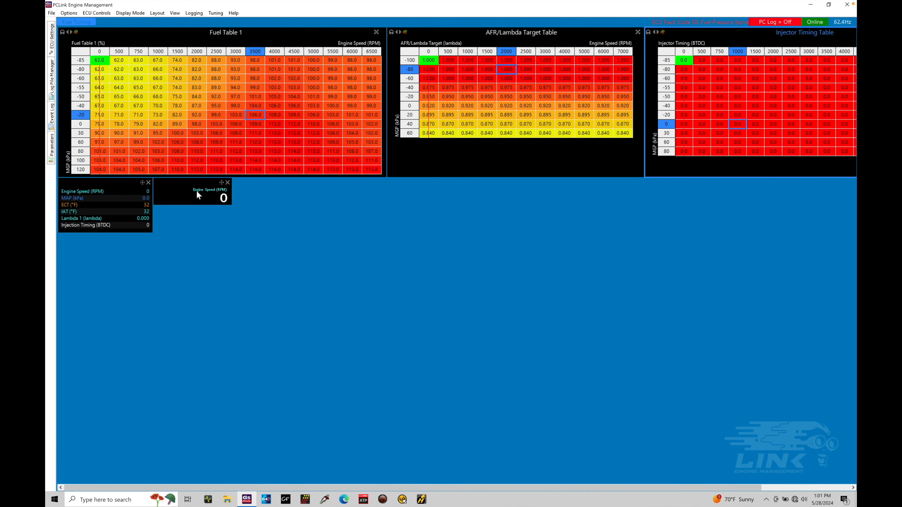
left_click_drag(232, 194, 259, 236)
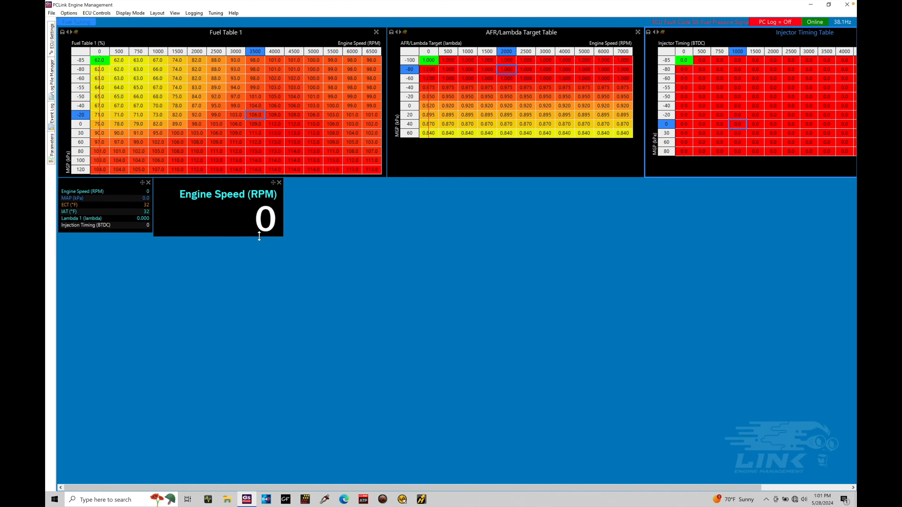
left_click(279, 182)
Add a dial gauge displaying Engine Speed
left_click(433, 257)
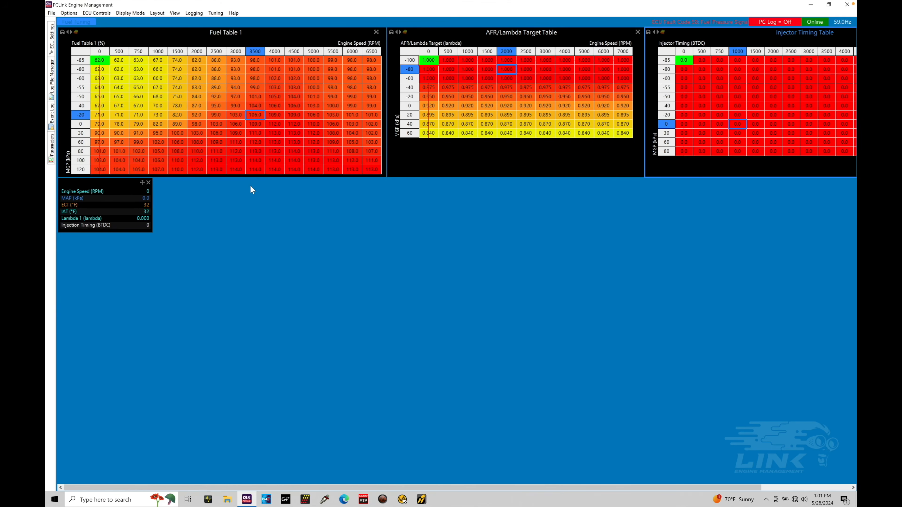
right_click(252, 187)
mouse_move(274, 191)
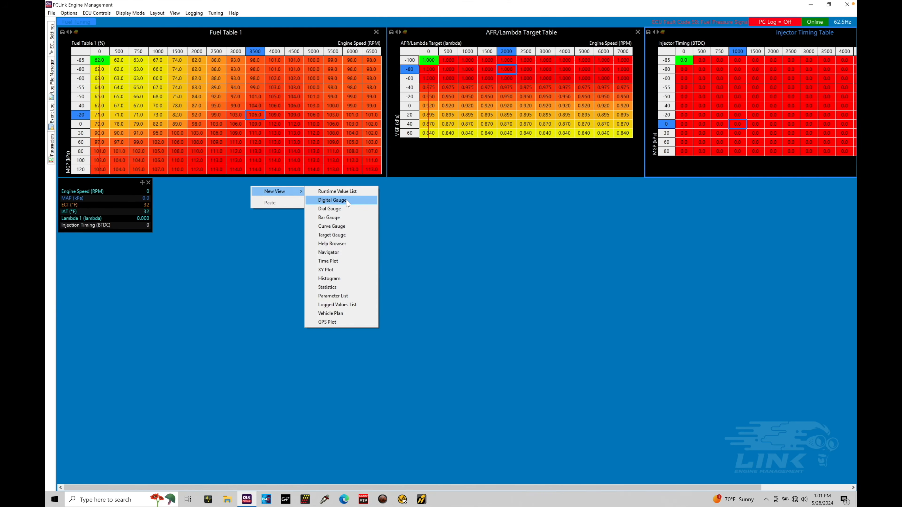
left_click(350, 211)
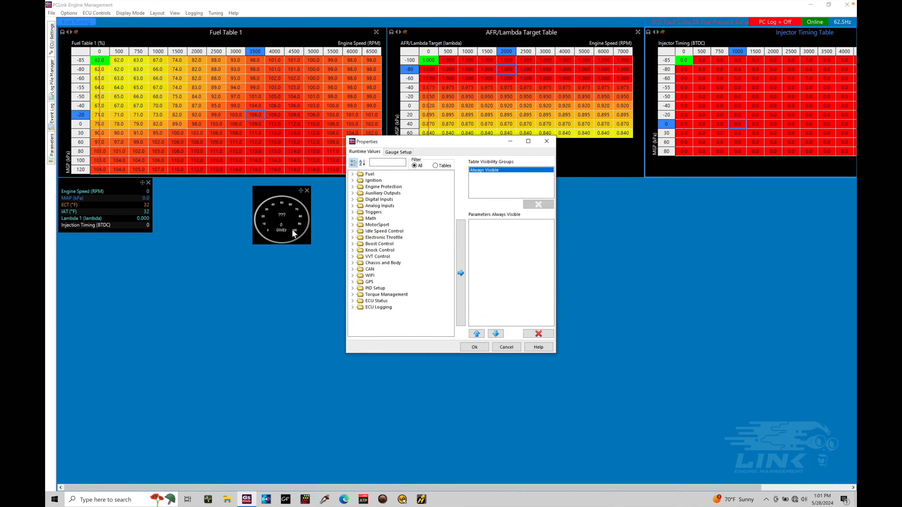
left_click(397, 163)
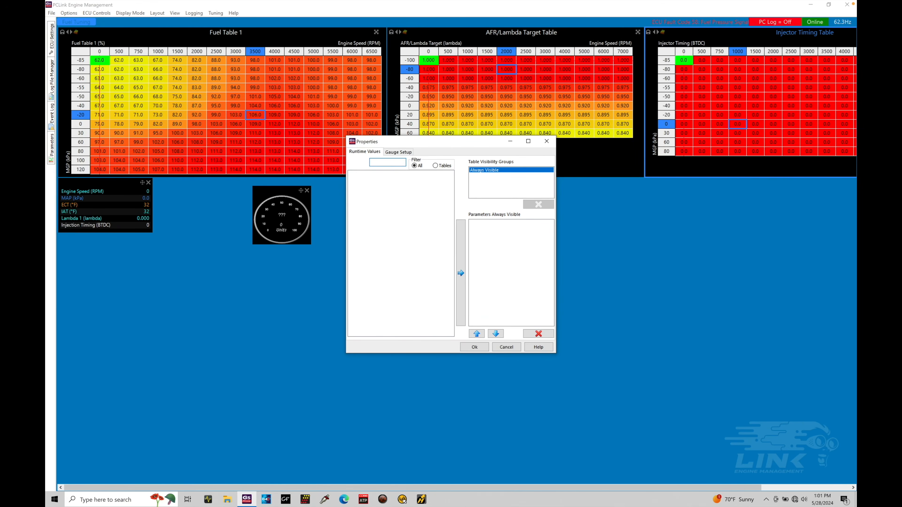
type("engine")
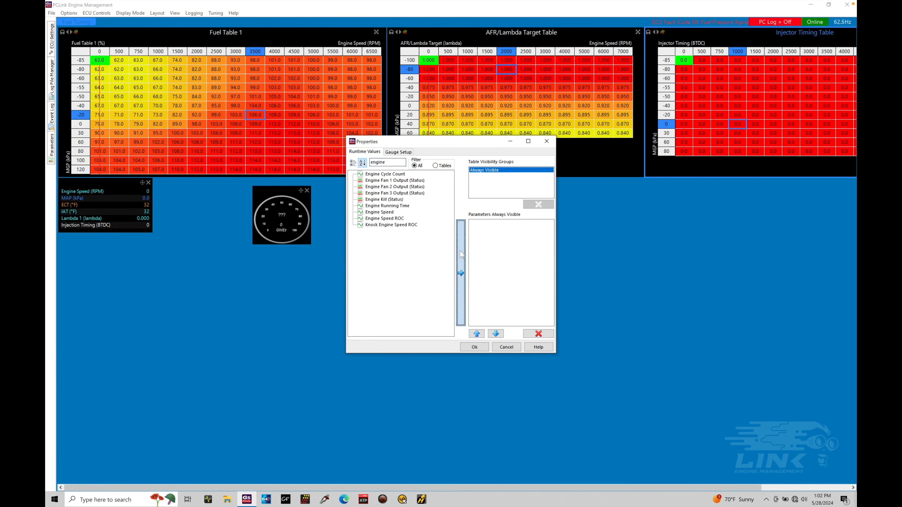
left_click(475, 347)
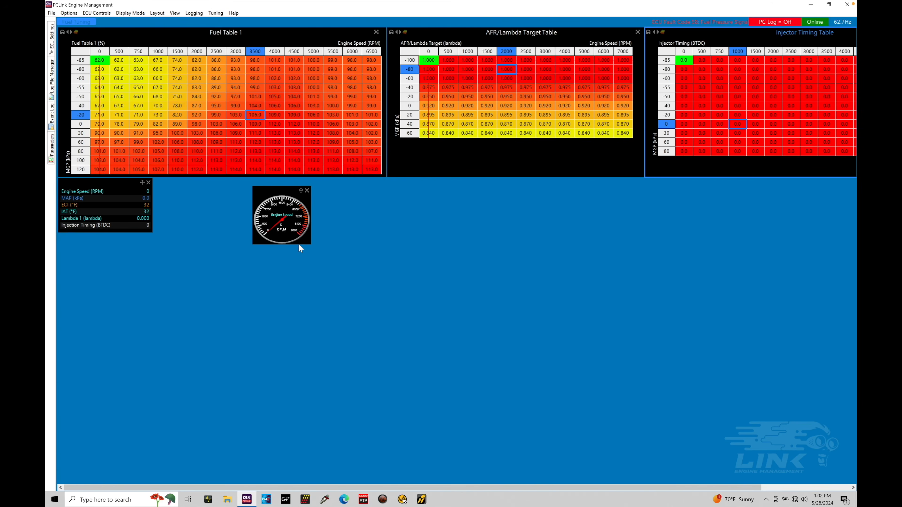
Enlarge the dial gauge and place it beside the runtime value list
left_click_drag(298, 244, 300, 292)
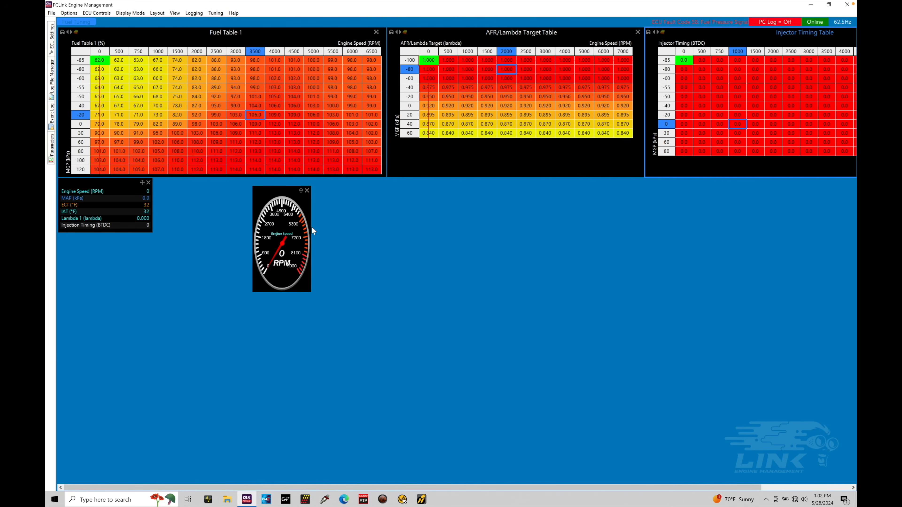
left_click_drag(311, 226, 356, 227)
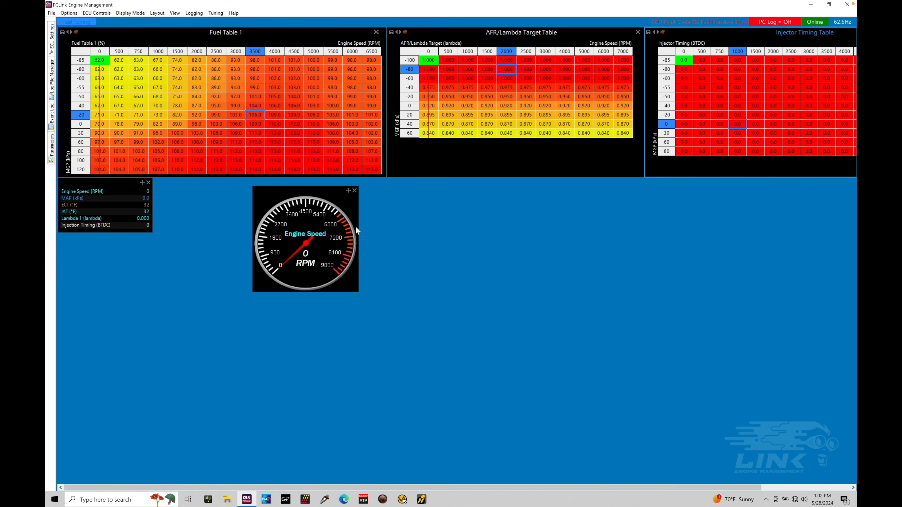
left_click_drag(316, 188, 218, 181)
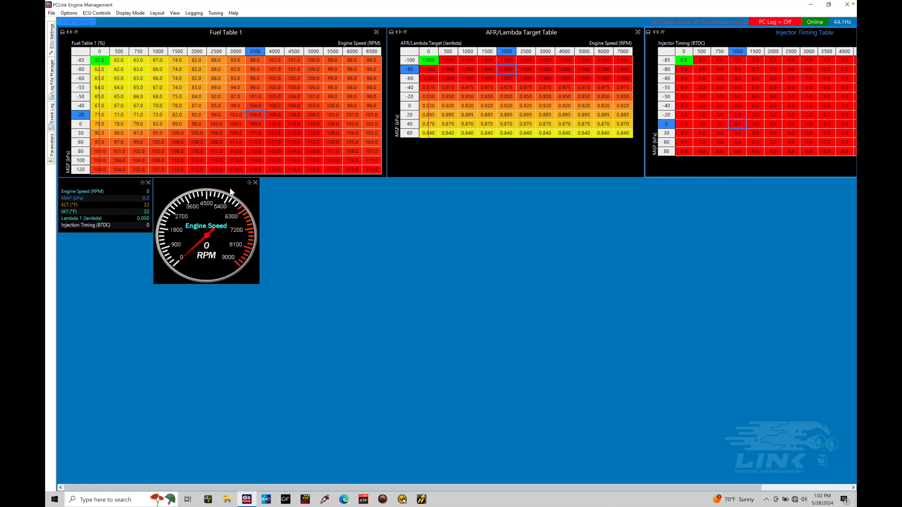
Add a bar gauge displaying Engine Speed and place it beside the dial gauge
right_click(290, 206)
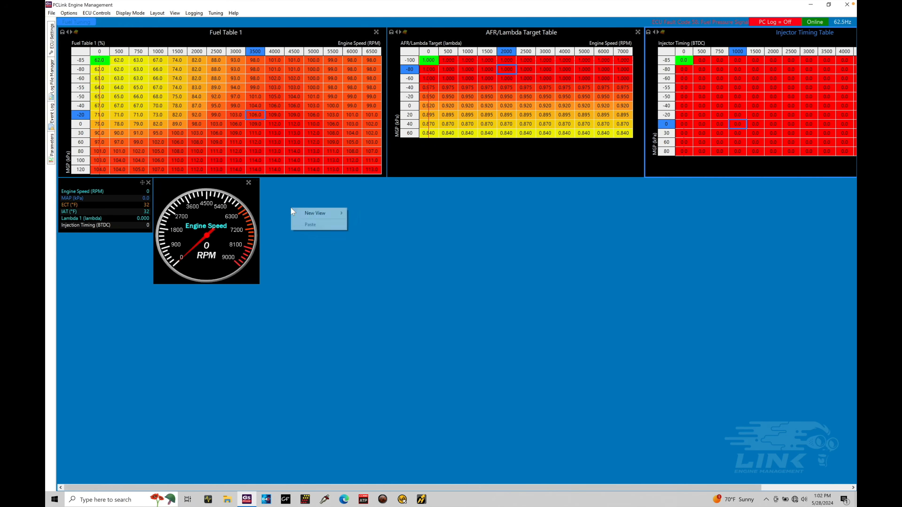
mouse_move(316, 213)
left_click(404, 239)
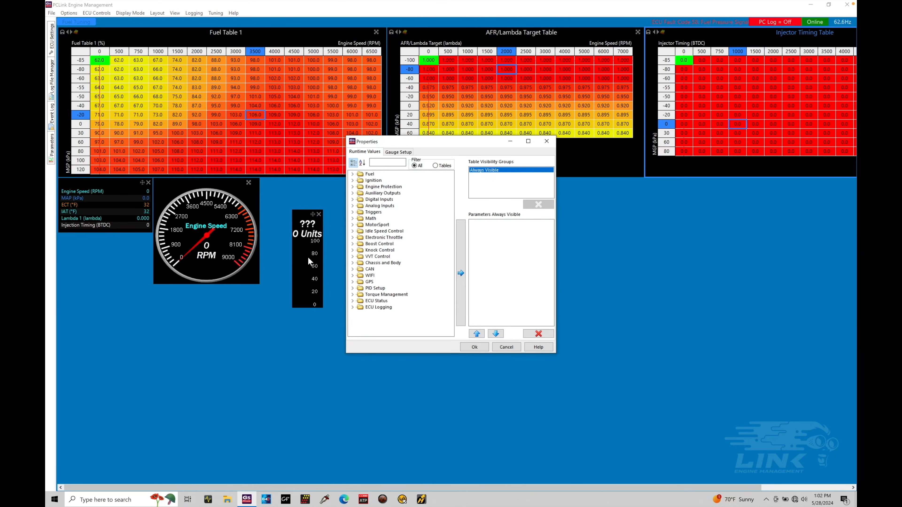
left_click(394, 163)
type("e")
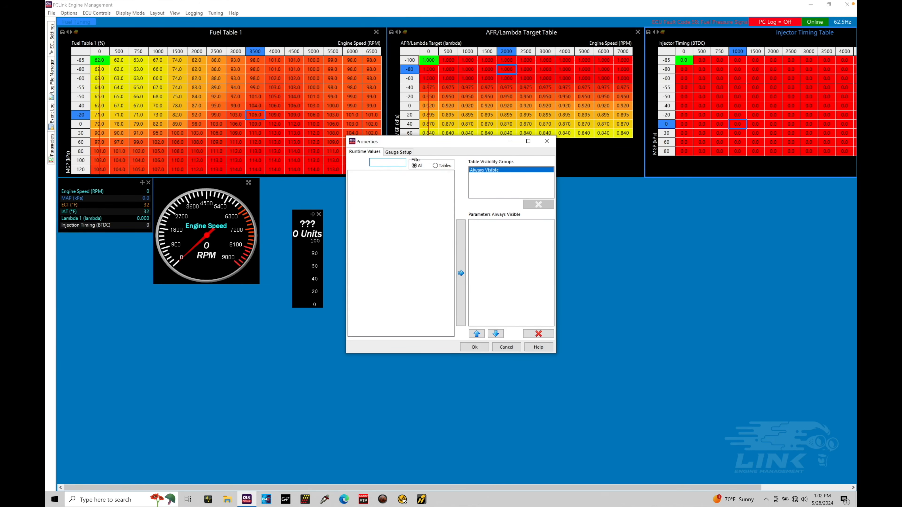
key("BackSpace")
type("engine")
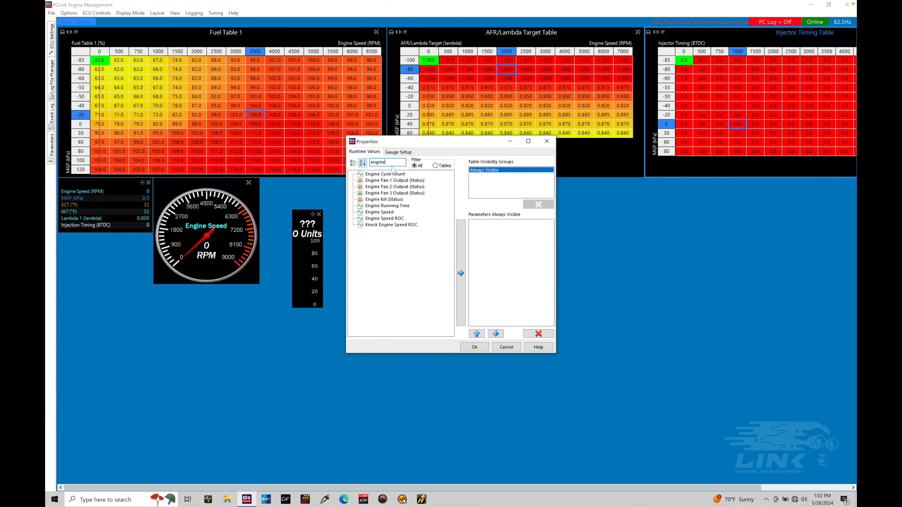
left_click(379, 212)
left_click(460, 273)
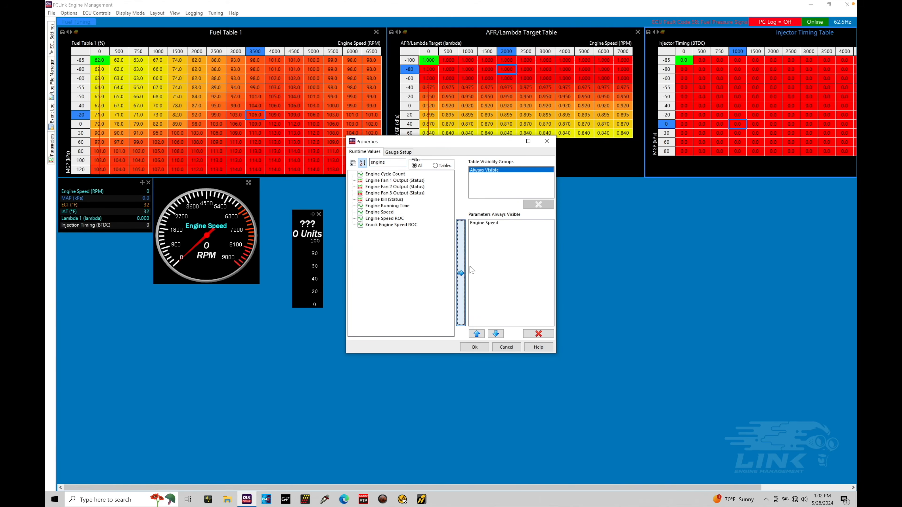
left_click(474, 347)
left_click_drag(312, 215, 272, 185)
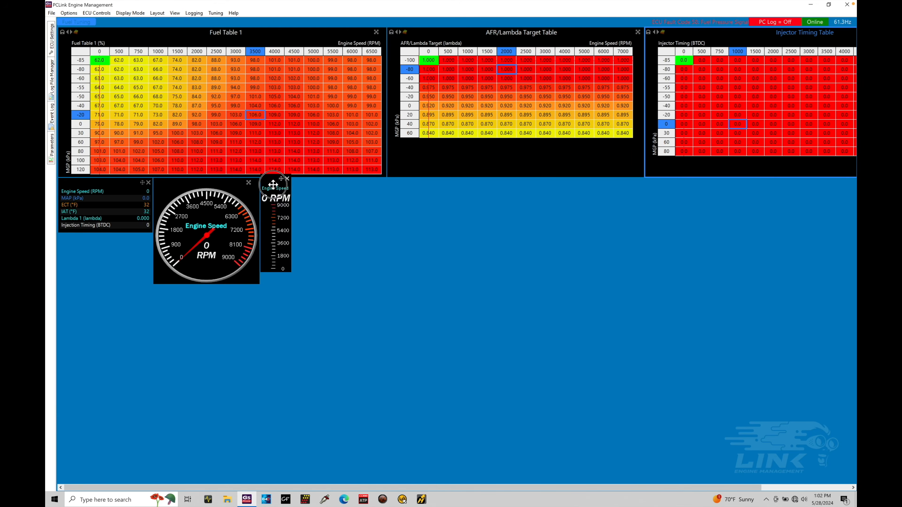
left_click_drag(279, 276, 280, 284)
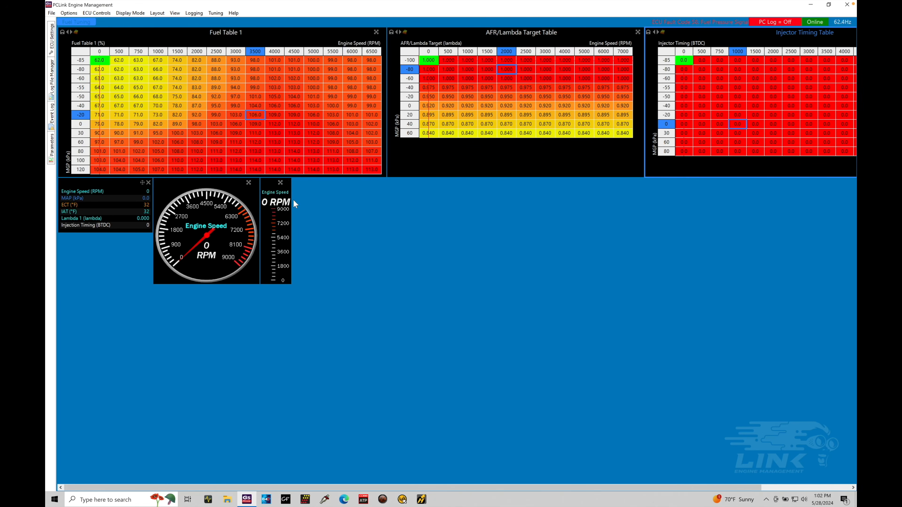
Add a curve gauge displaying Engine Speed, then enlarge it and place it beside the bar gauge
right_click(327, 200)
mouse_move(351, 205)
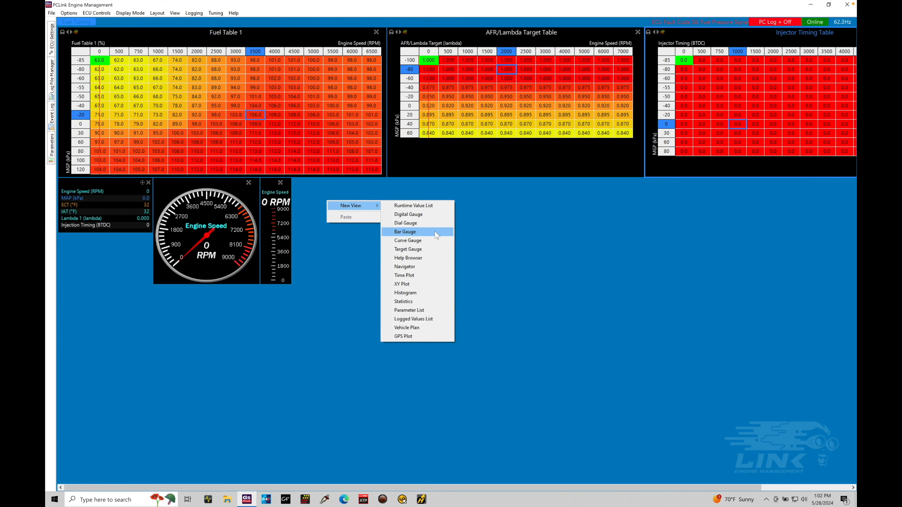
left_click(434, 245)
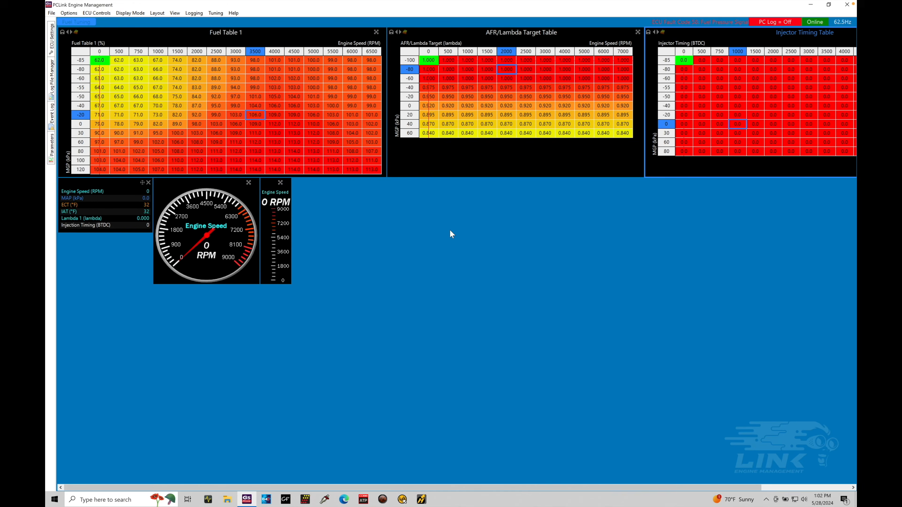
left_click(400, 162)
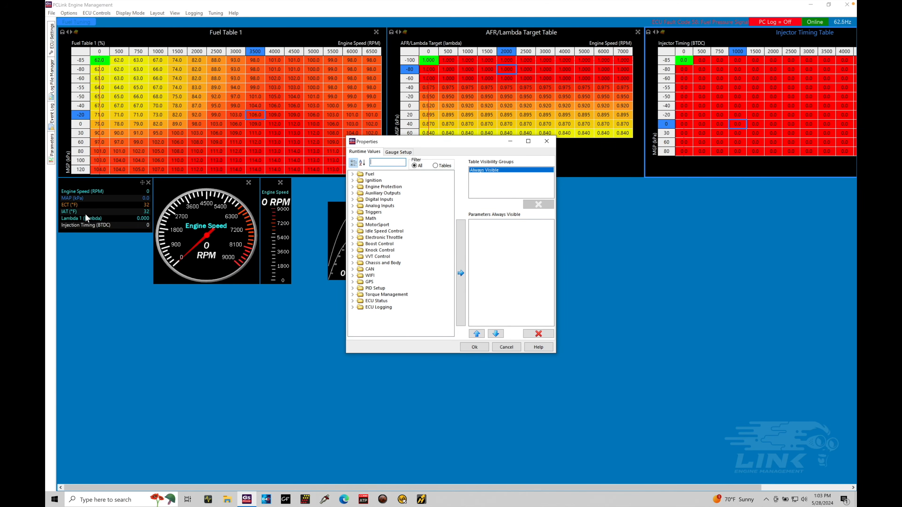
type("e")
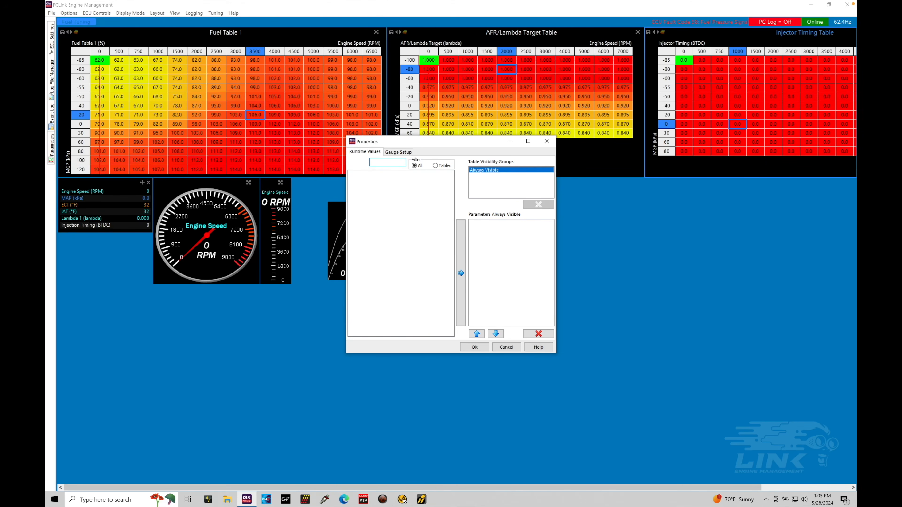
type("ngine")
left_click(379, 212)
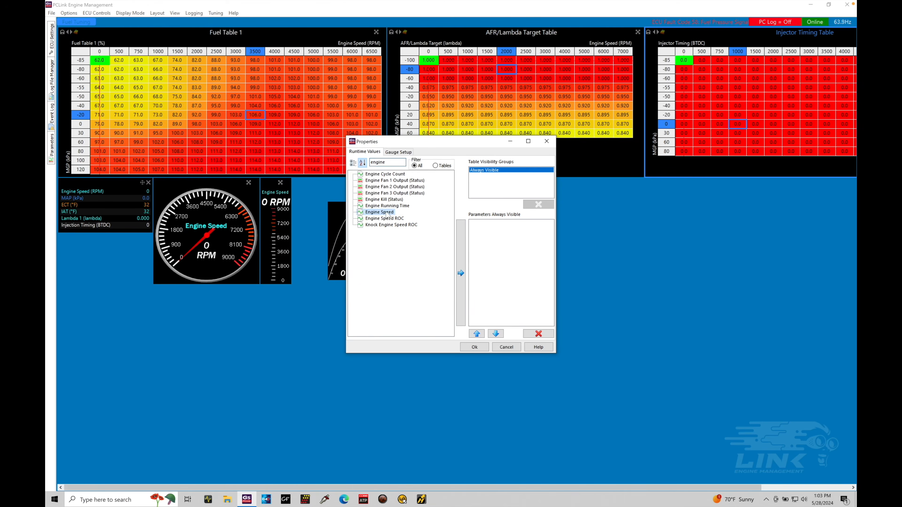
left_click(460, 248)
left_click(474, 346)
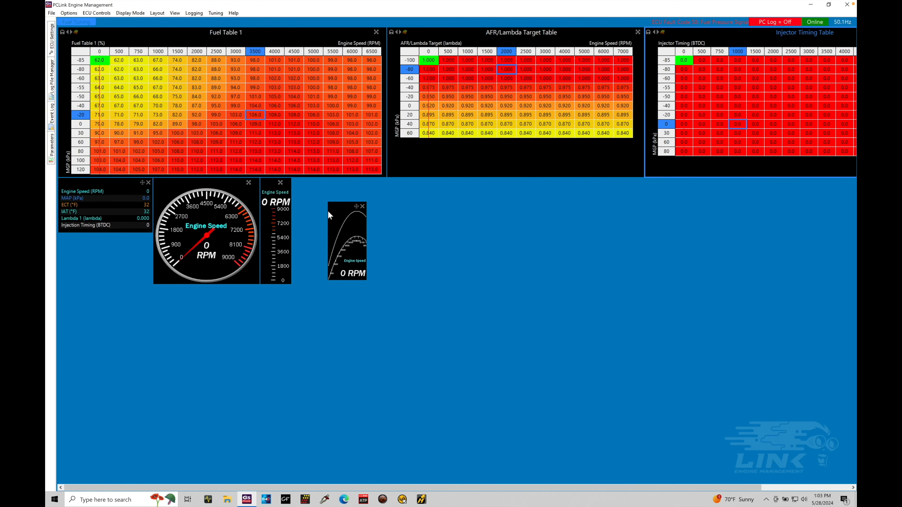
left_click_drag(365, 230, 479, 236)
left_click_drag(412, 209, 368, 187)
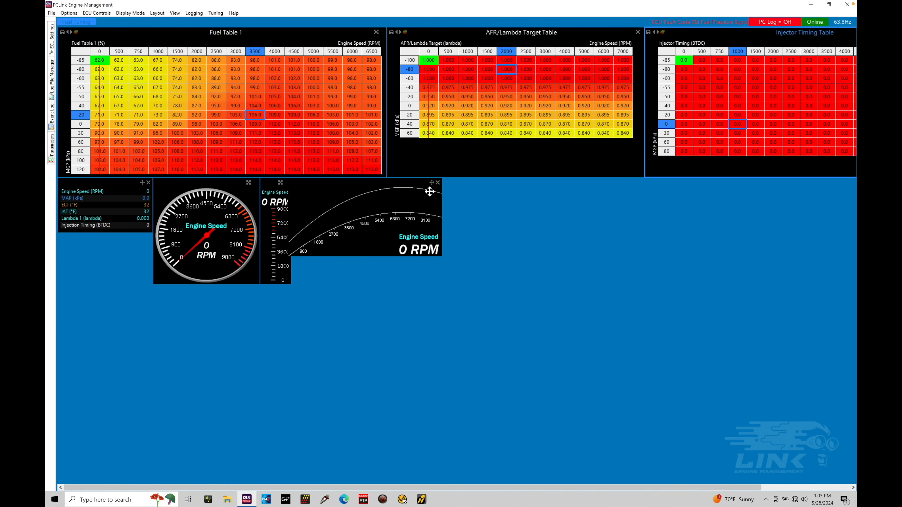
Add a target gauge showing AFR/Lambda Target and Lambda 1, and place it beside the curve gauge
right_click(510, 198)
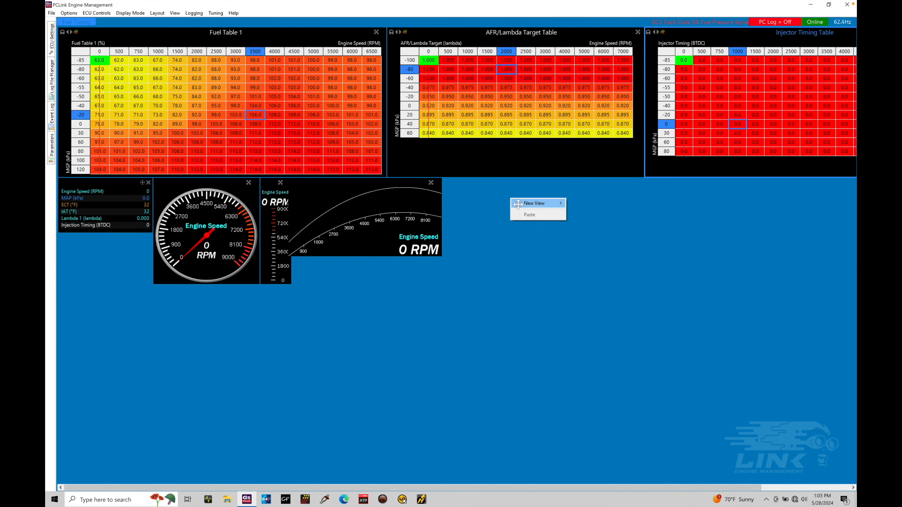
mouse_move(521, 204)
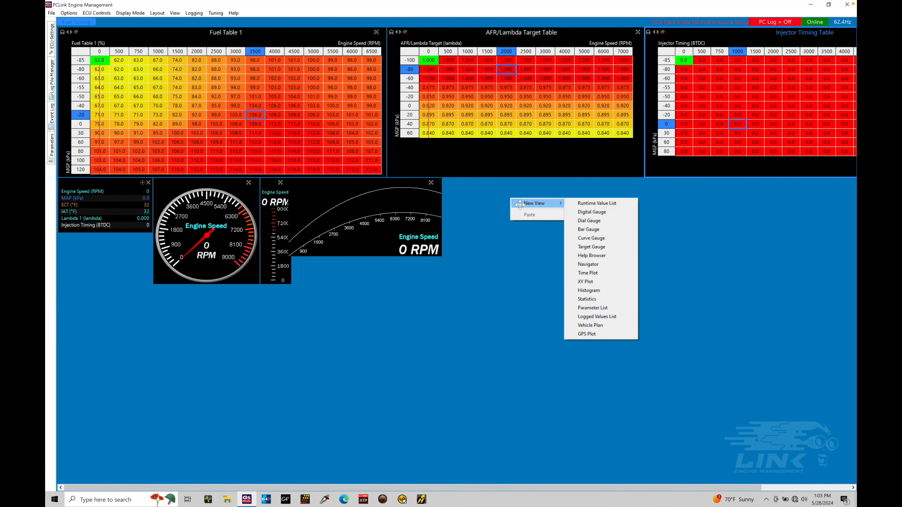
left_click(619, 247)
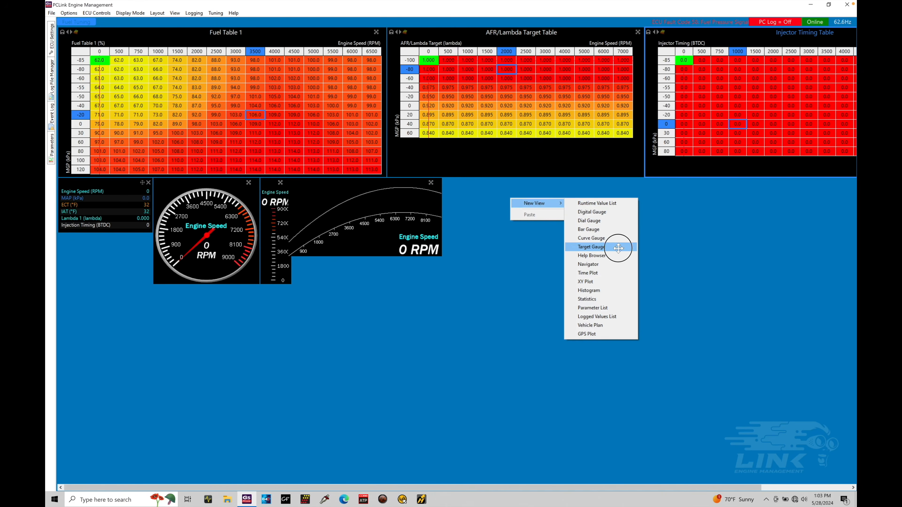
left_click(452, 193)
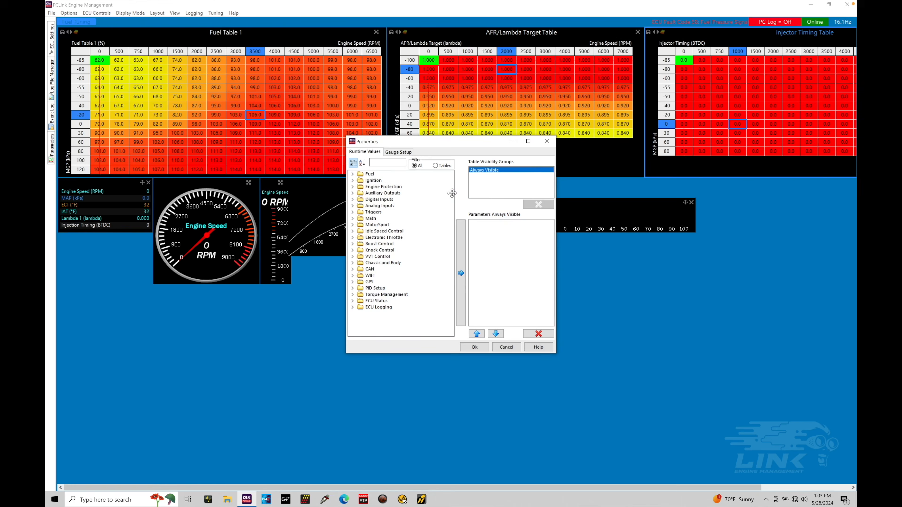
left_click_drag(469, 142, 403, 172)
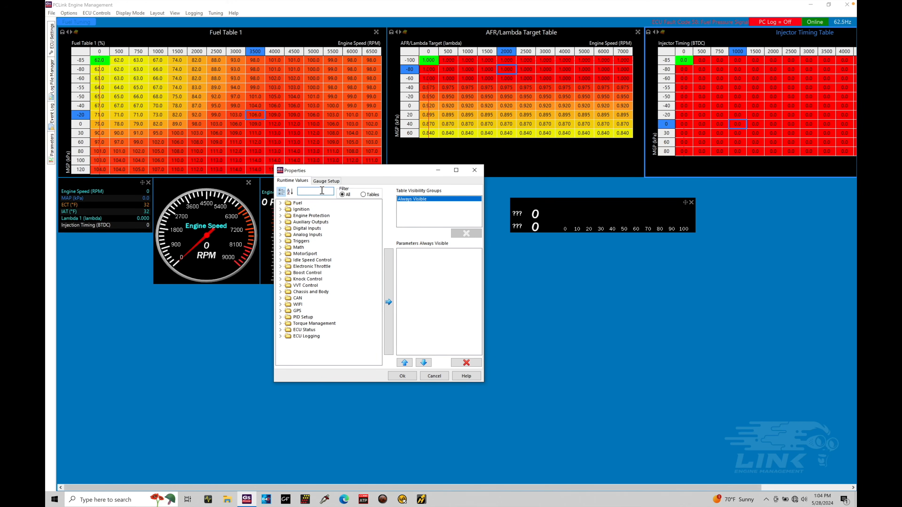
type("i")
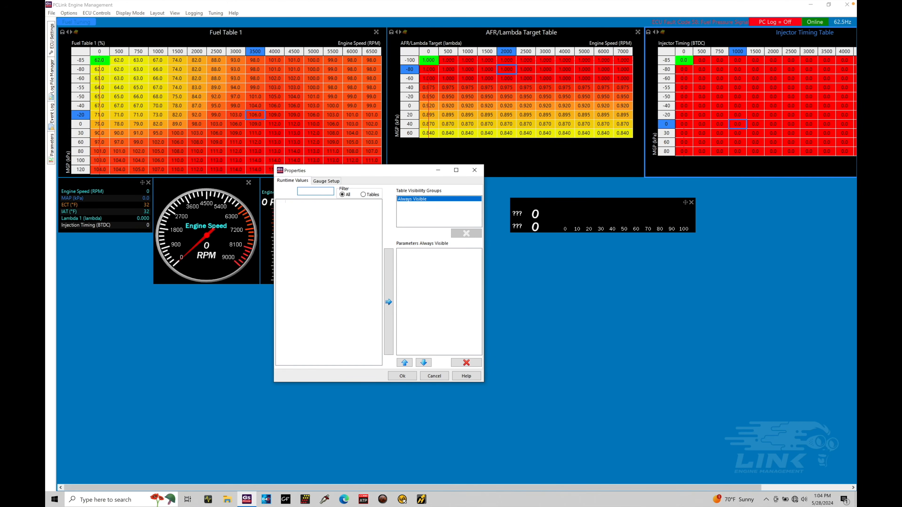
type("target")
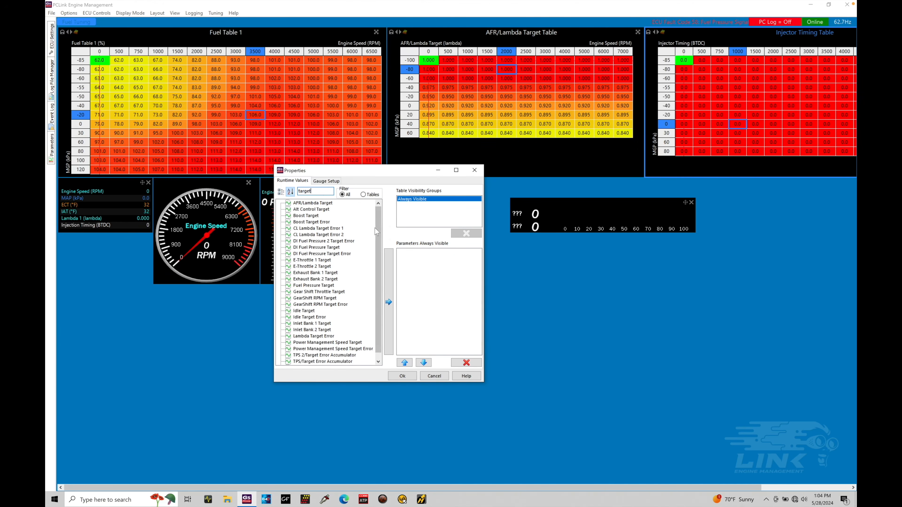
left_click(329, 205)
left_click(389, 302)
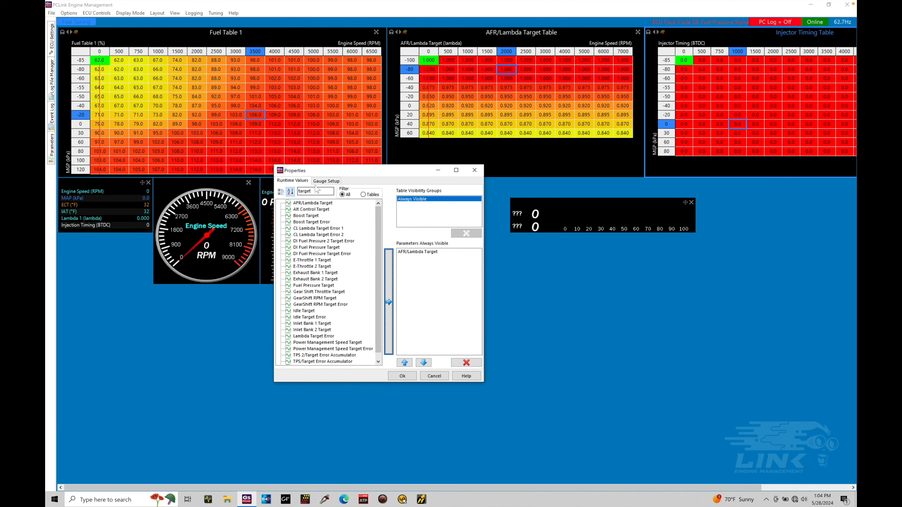
double_click(318, 192)
type("l")
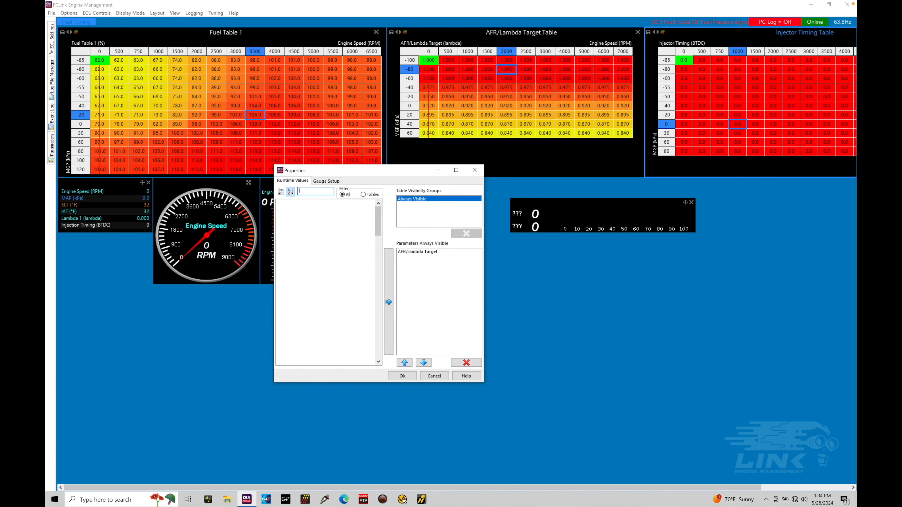
type("ambda")
left_click(303, 266)
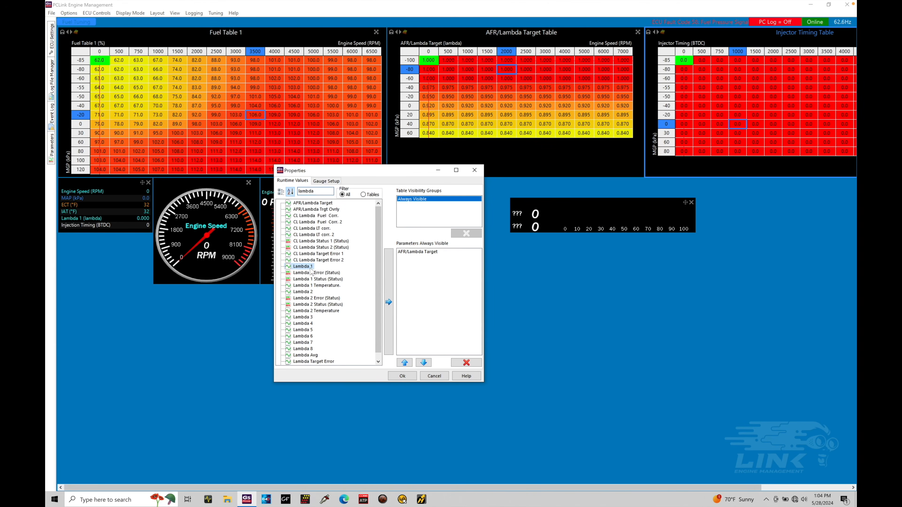
left_click(388, 303)
left_click(403, 376)
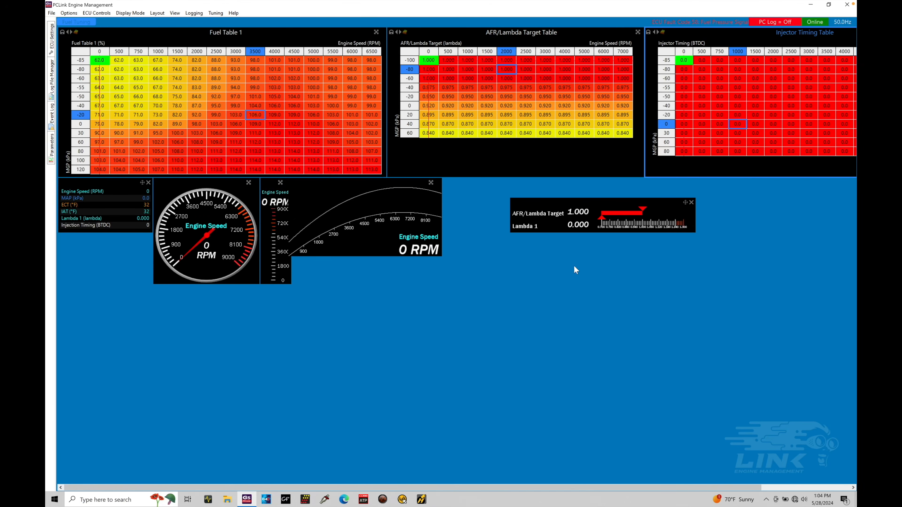
left_click_drag(607, 205, 555, 181)
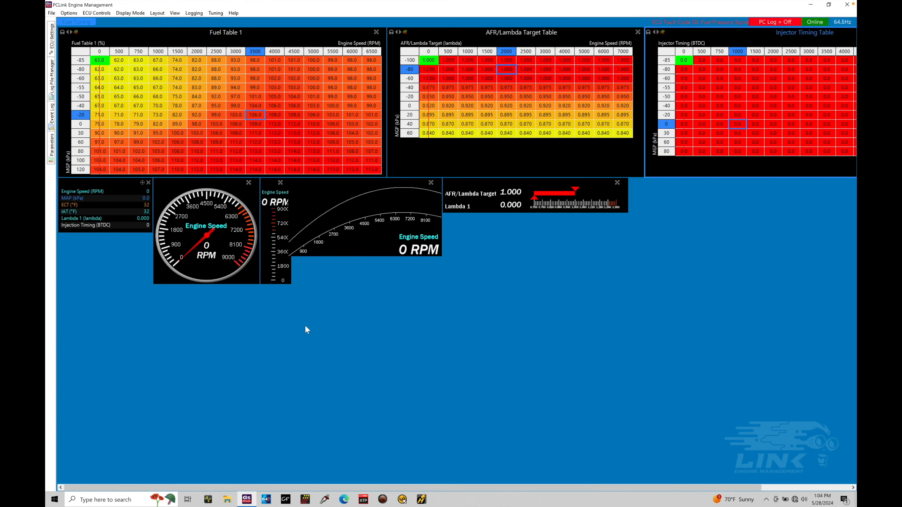
Add and enlarge a Help Browser view, then delete it
right_click(352, 305)
mouse_move(377, 312)
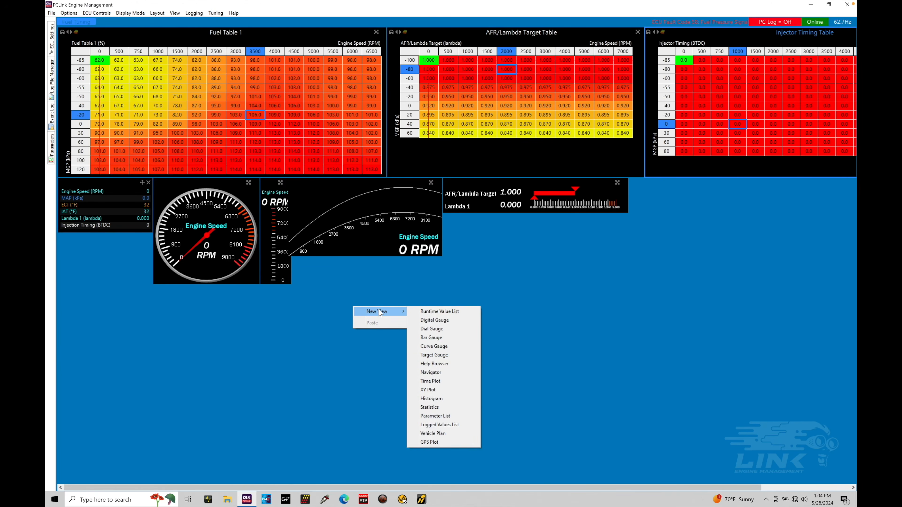
left_click(461, 366)
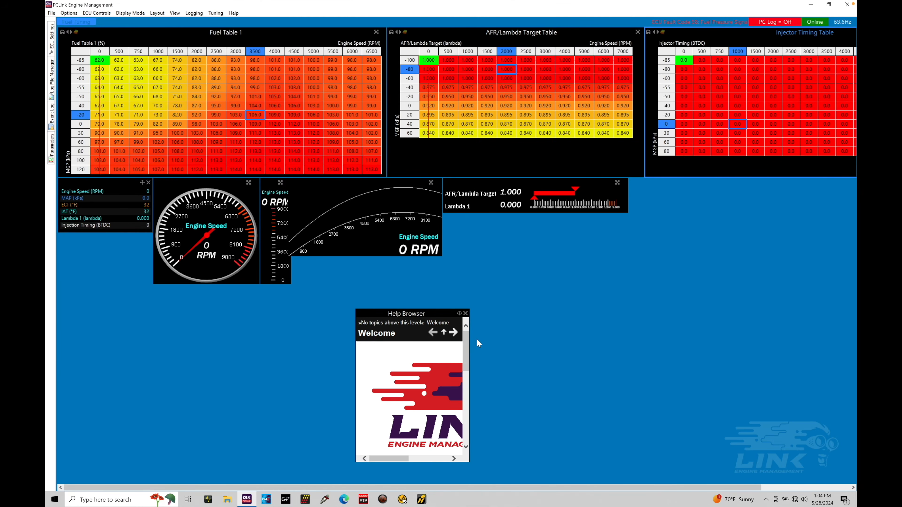
left_click_drag(469, 344, 572, 338)
left_click_drag(503, 318, 463, 274)
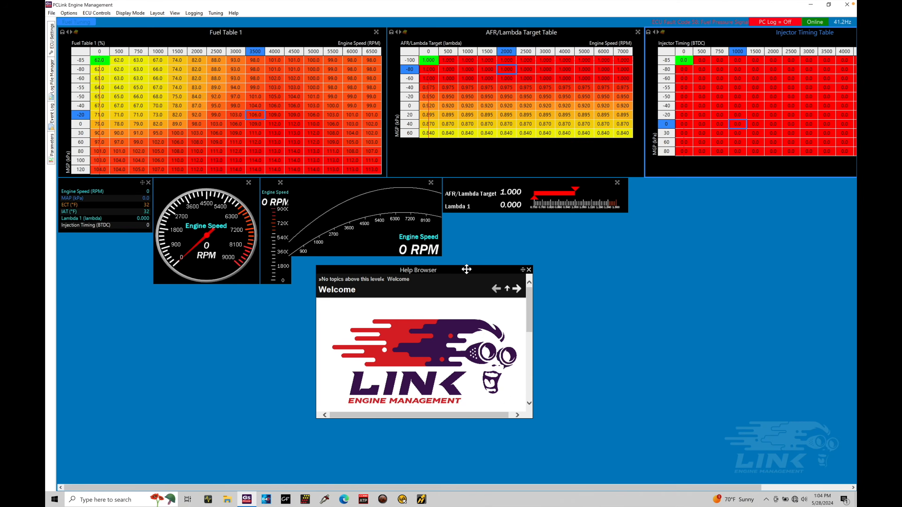
left_click(234, 12)
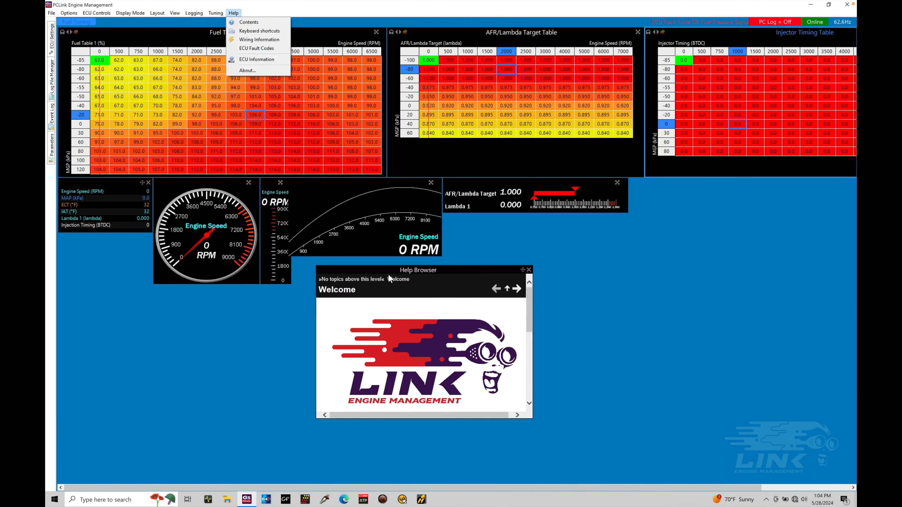
left_click(431, 283)
left_click(529, 270)
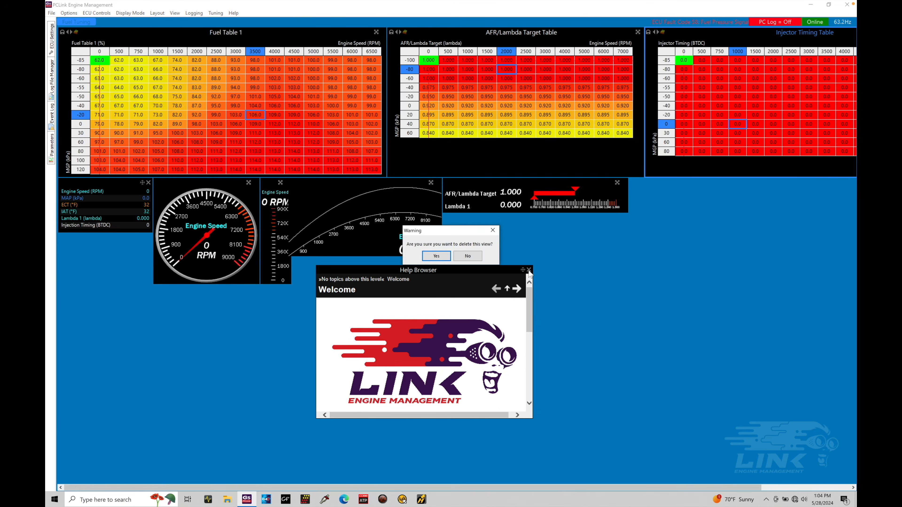
left_click(441, 260)
Add a time plot with a parameter group containing Engine Speed
right_click(491, 258)
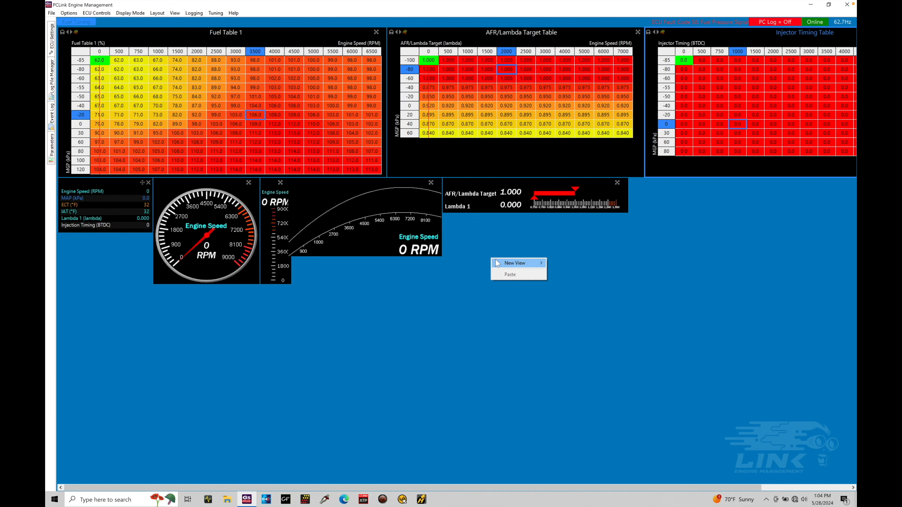
mouse_move(498, 263)
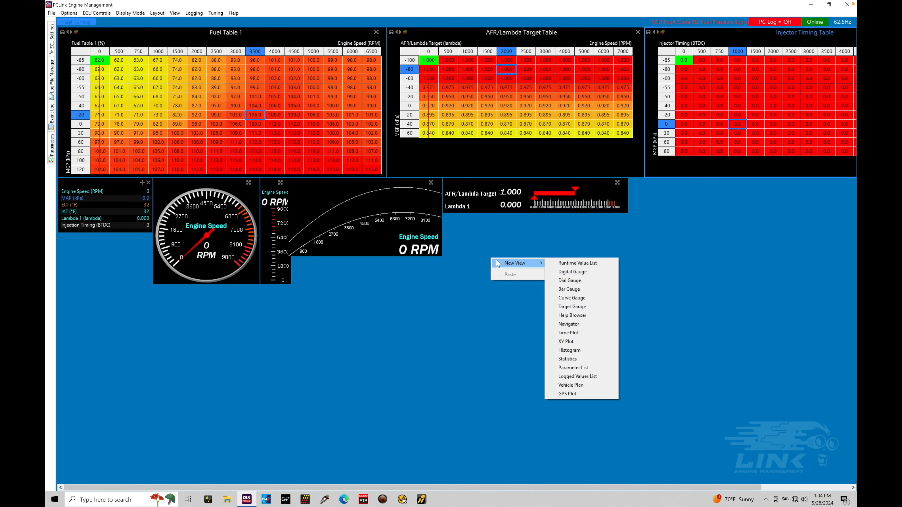
left_click(593, 333)
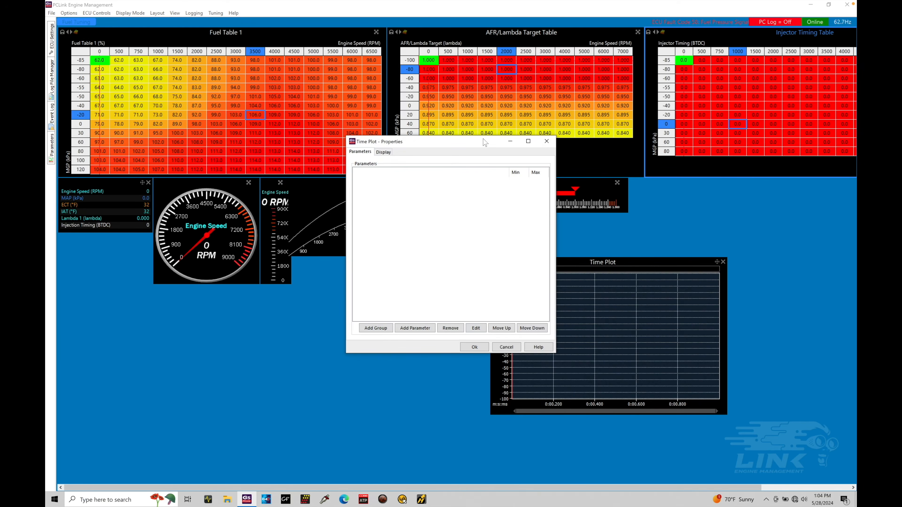
left_click_drag(485, 141, 402, 145)
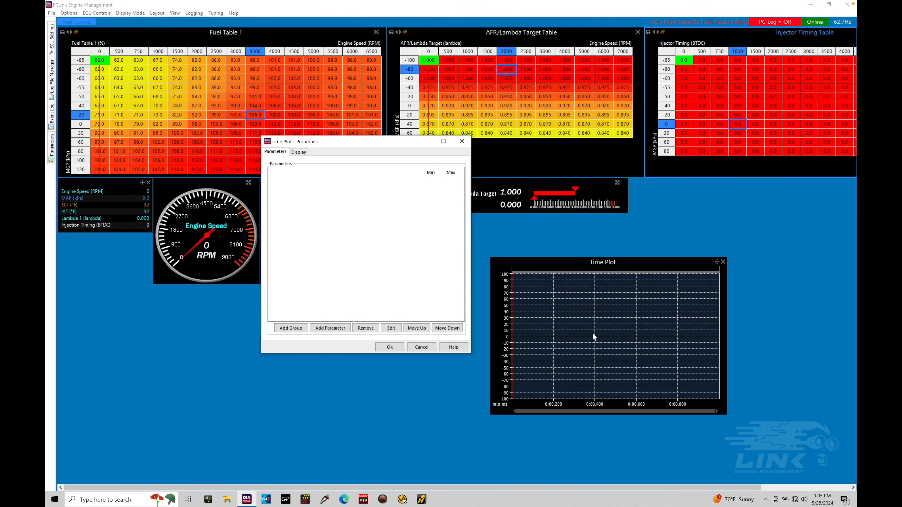
left_click(300, 332)
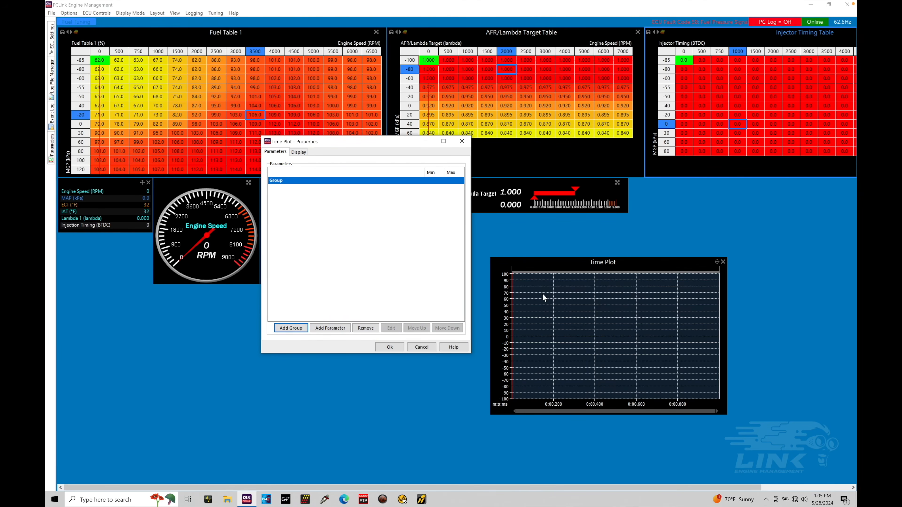
left_click(340, 328)
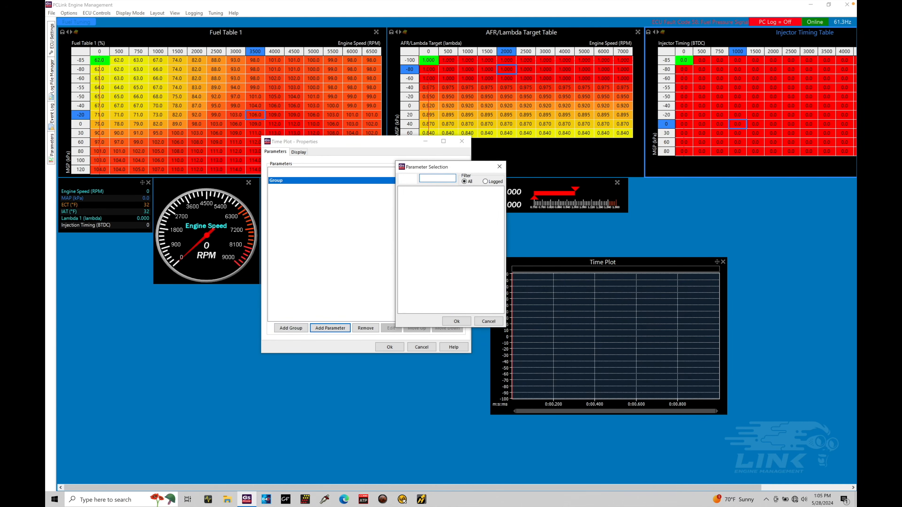
type("en")
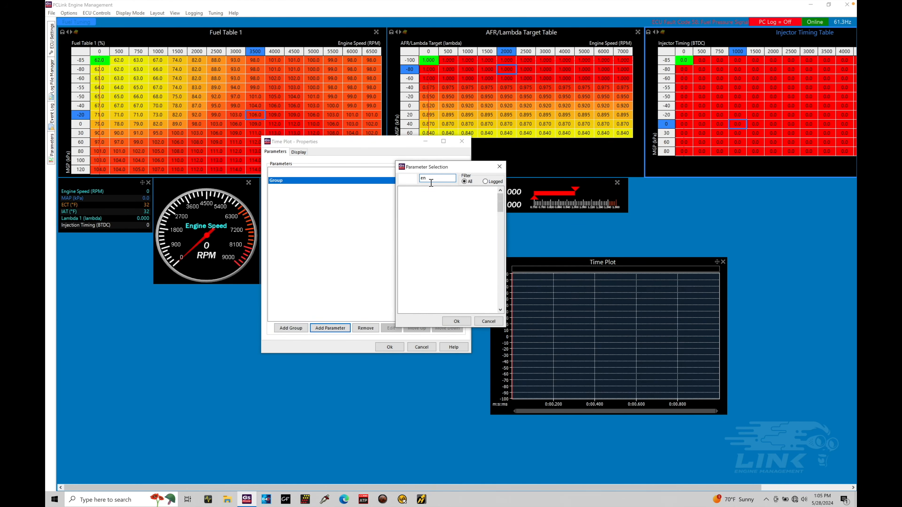
type("gine")
left_click(432, 228)
left_click(454, 321)
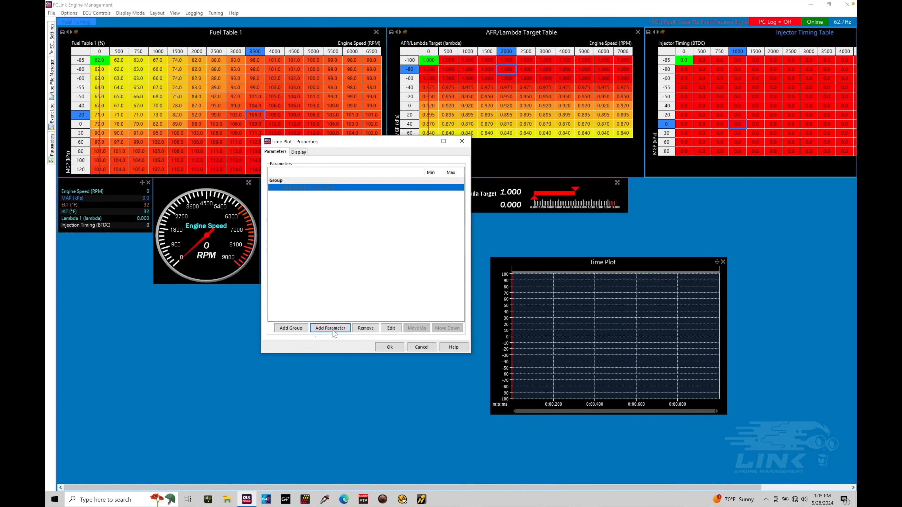
Add a second group to the time plot containing the MAP parameter
left_click(291, 328)
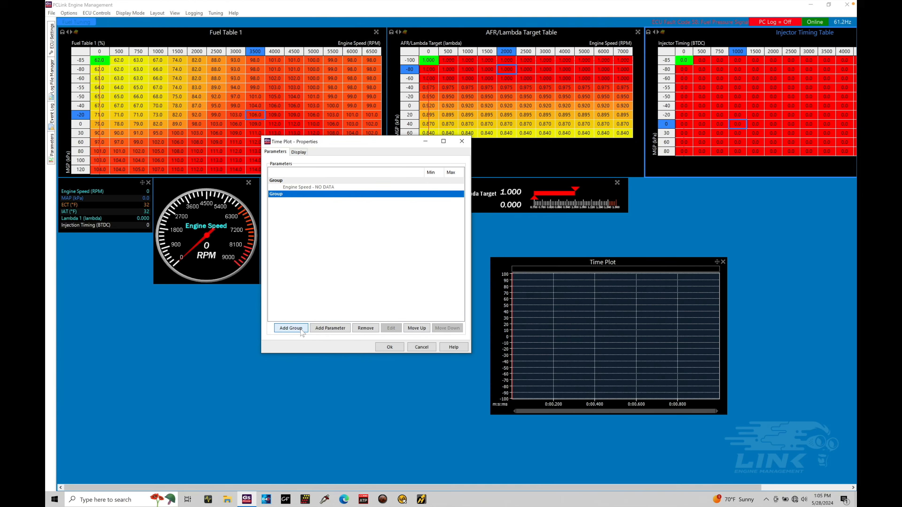
left_click(331, 329)
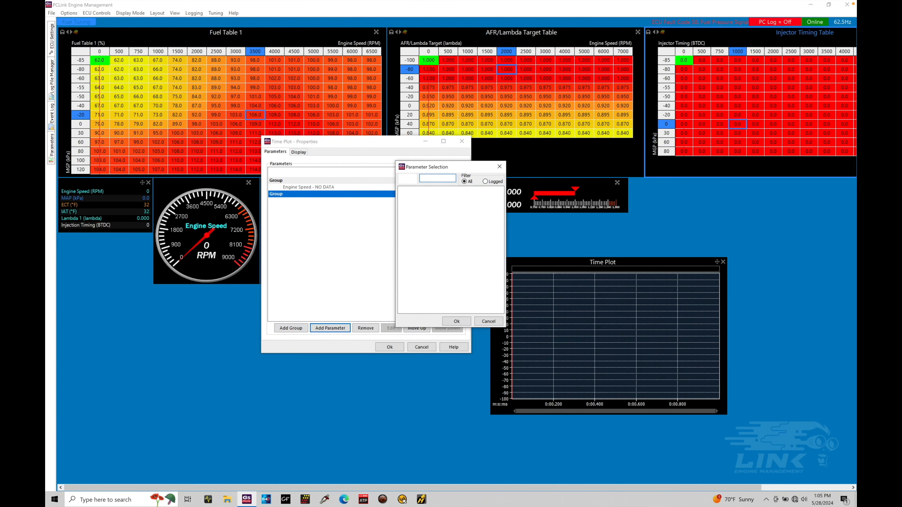
type("map")
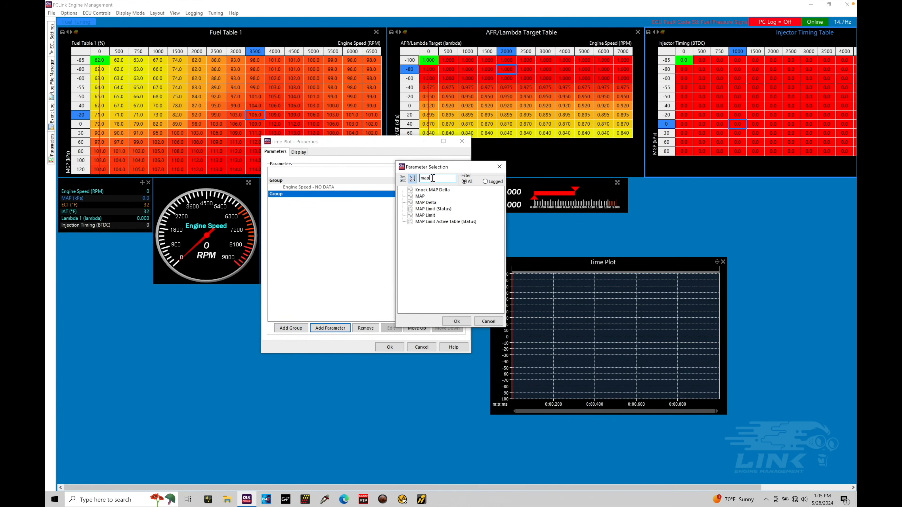
left_click(420, 196)
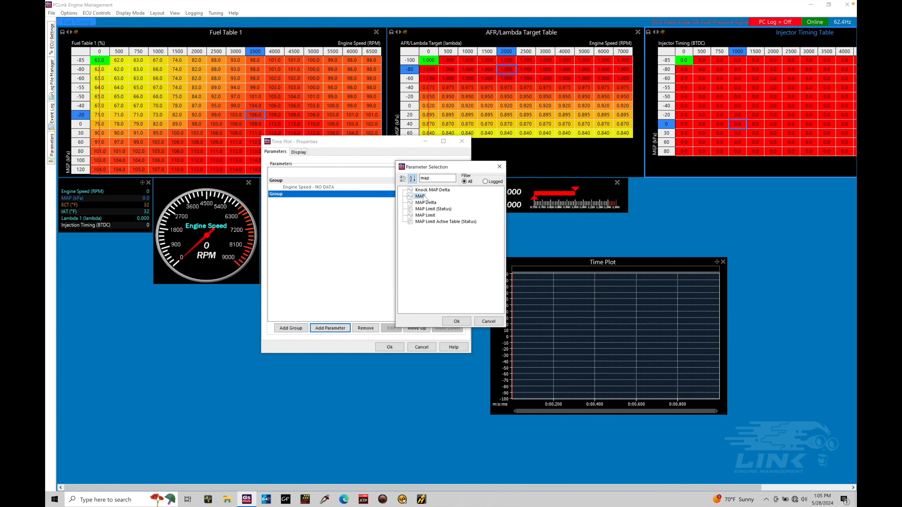
left_click(457, 321)
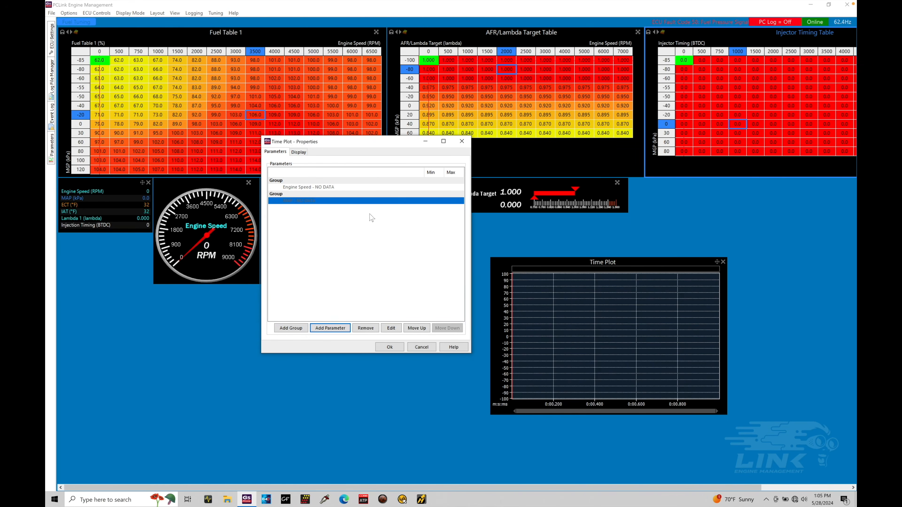
Add a third group containing Lambda 1 and AFR/Lambda Target, and confirm the time plot properties
left_click(303, 329)
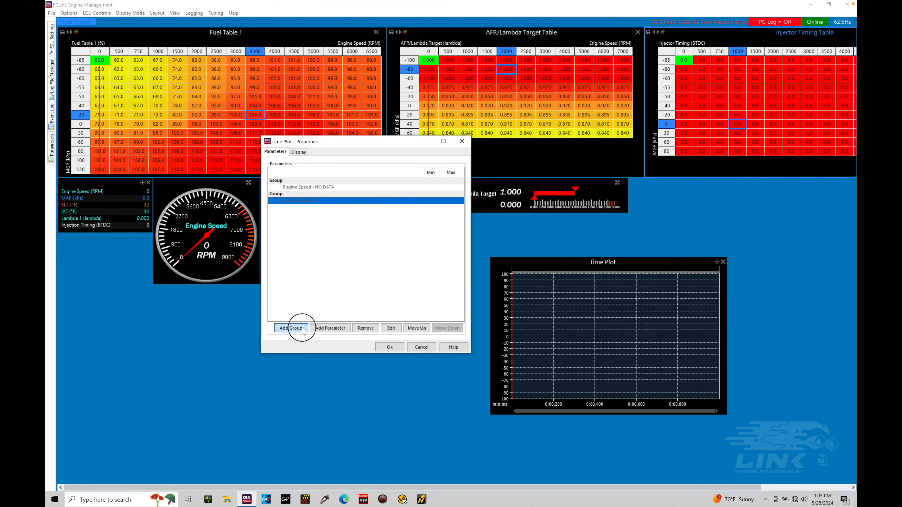
left_click(327, 328)
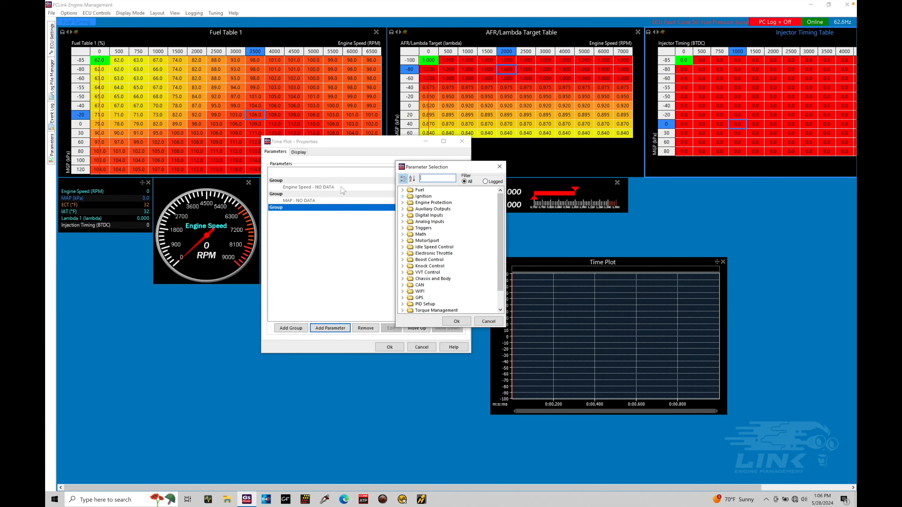
left_click(422, 179)
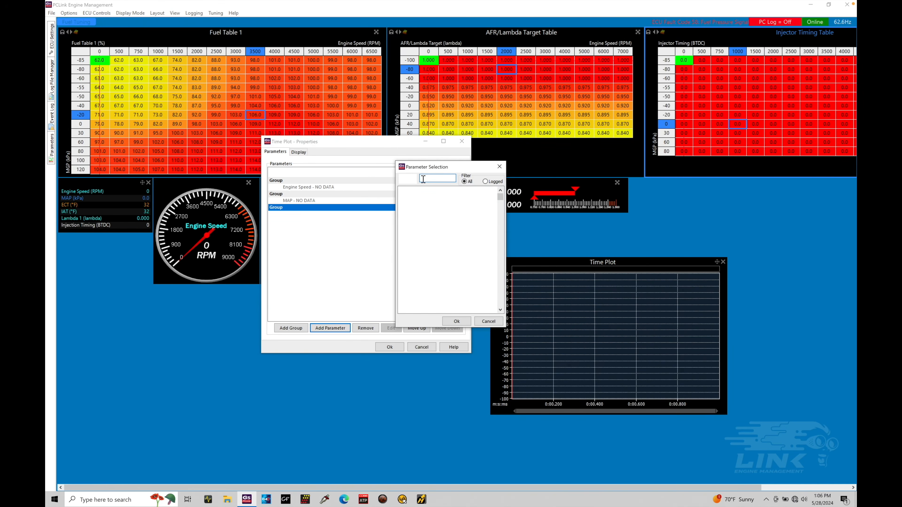
type("lambda")
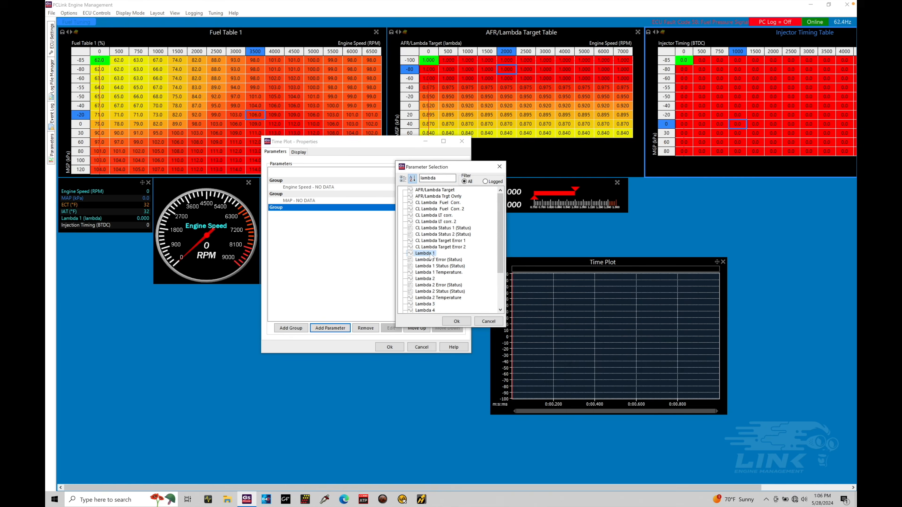
left_click(456, 323)
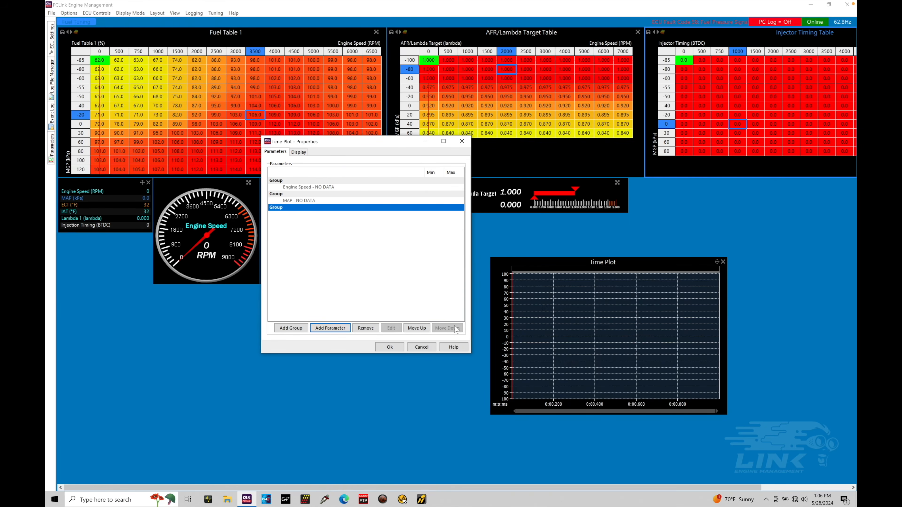
left_click(341, 328)
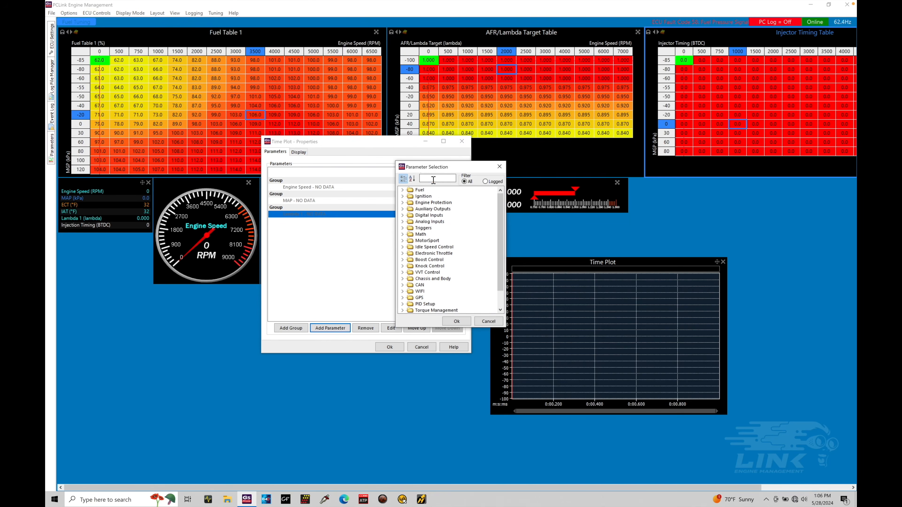
left_click(433, 180)
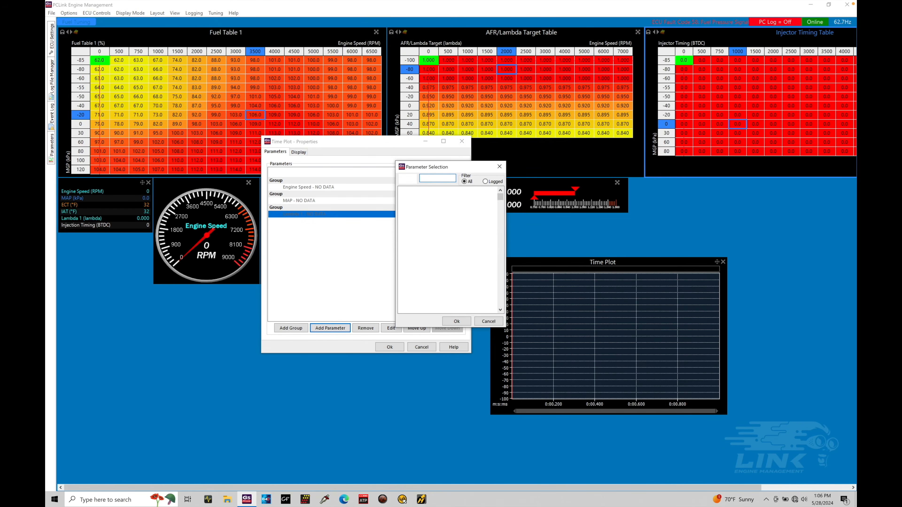
type("lambda")
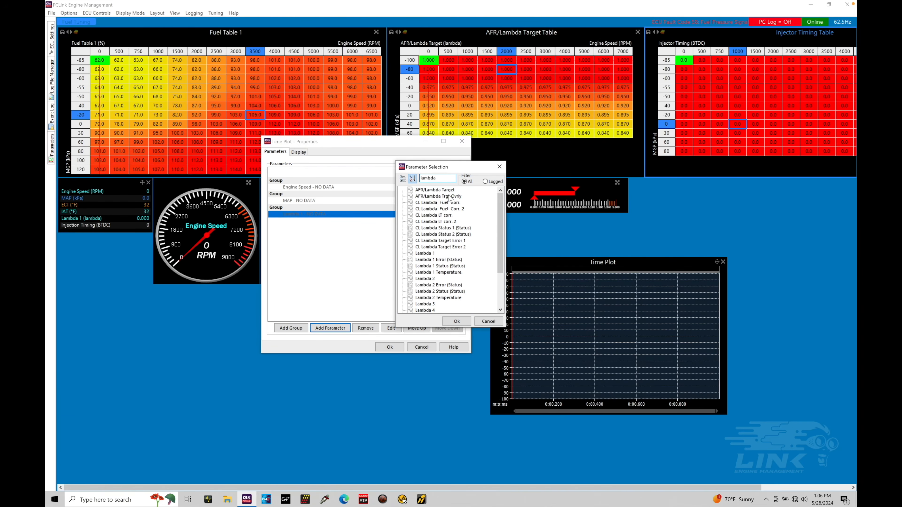
left_click(450, 190)
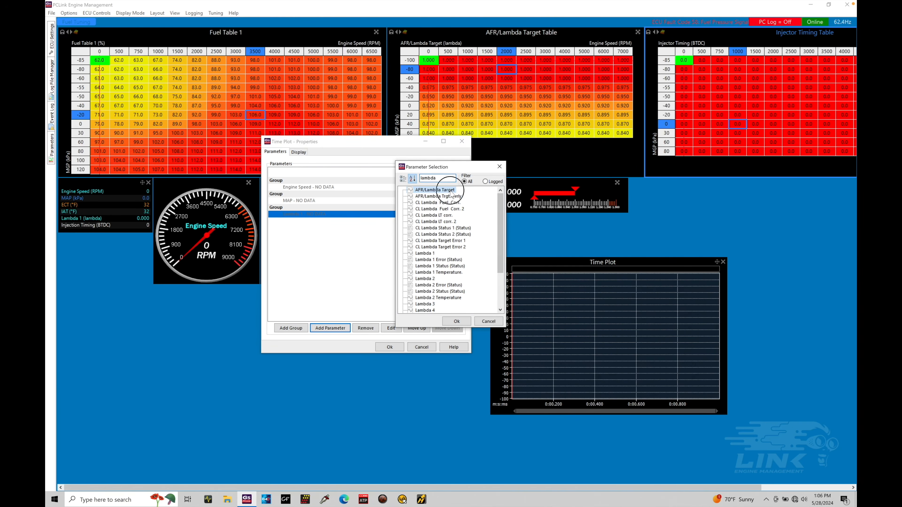
left_click(456, 321)
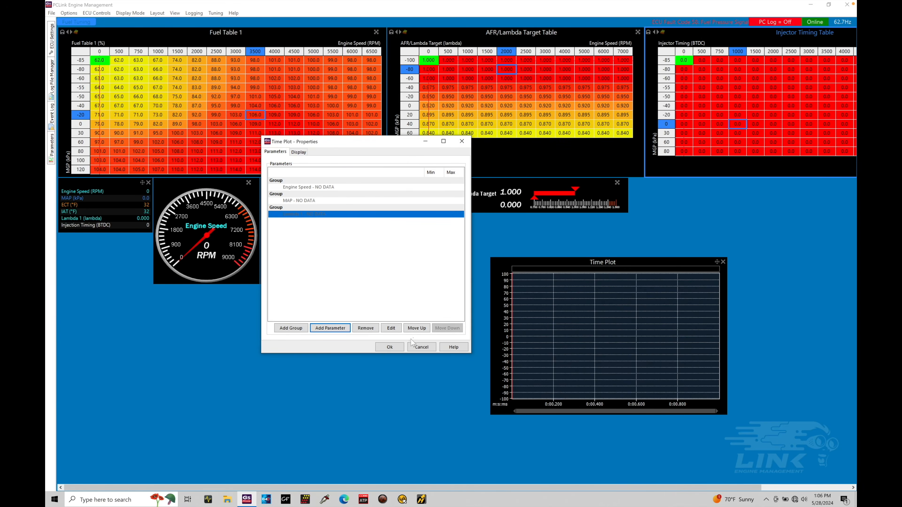
left_click(397, 348)
Move the time plot below the runtime values and enlarge it wider and taller
left_click_drag(599, 262, 96, 294)
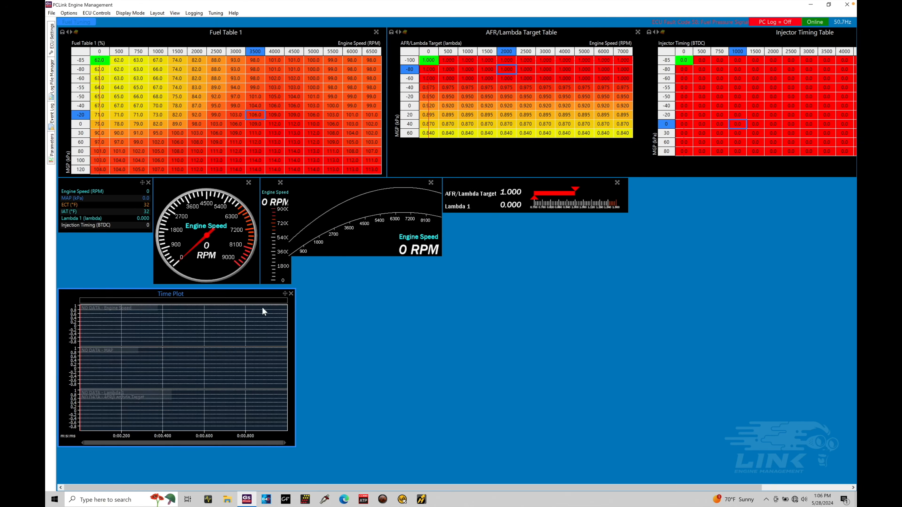
left_click_drag(295, 299, 450, 299)
left_click_drag(443, 305, 437, 307)
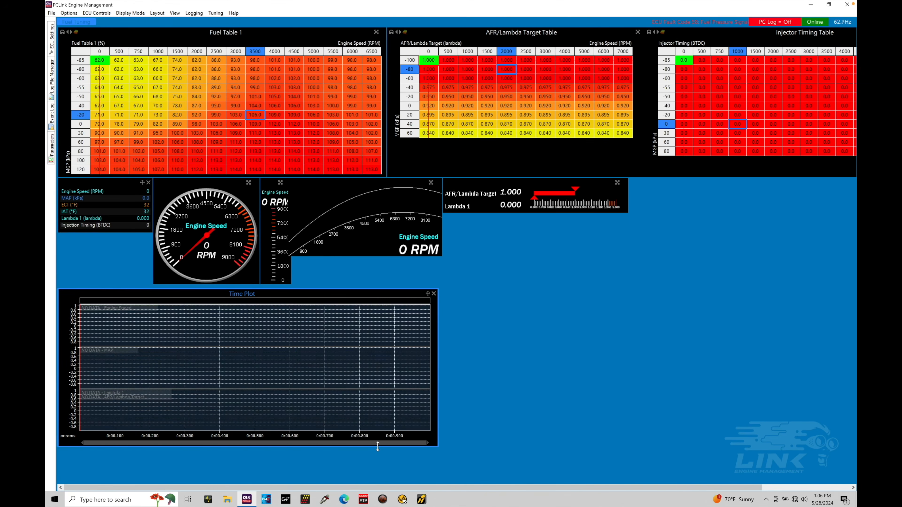
left_click_drag(380, 446, 380, 483)
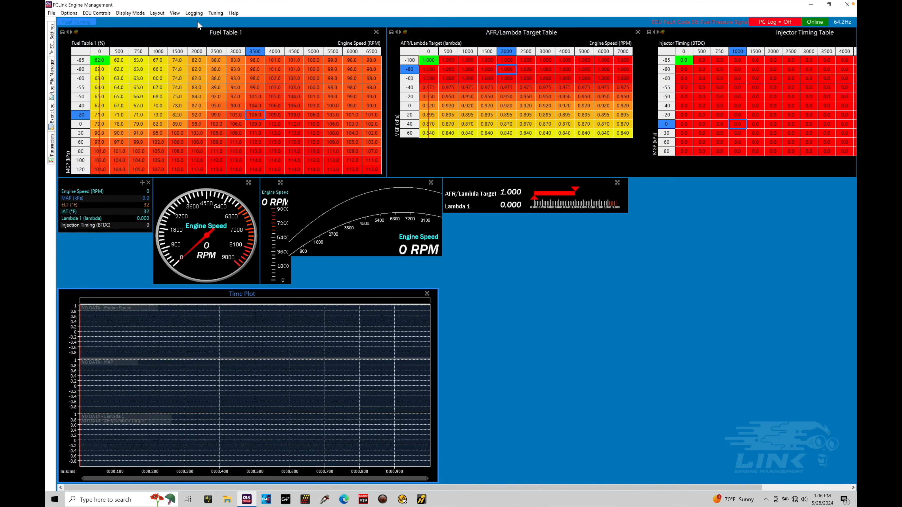
Start recording a PC log, then stop the recording and scroll back through the time plot
left_click(194, 13)
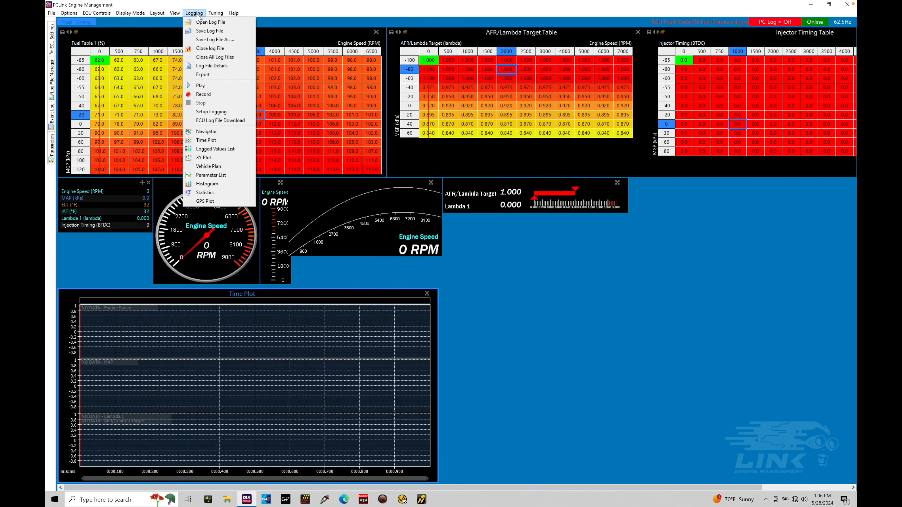
left_click(212, 93)
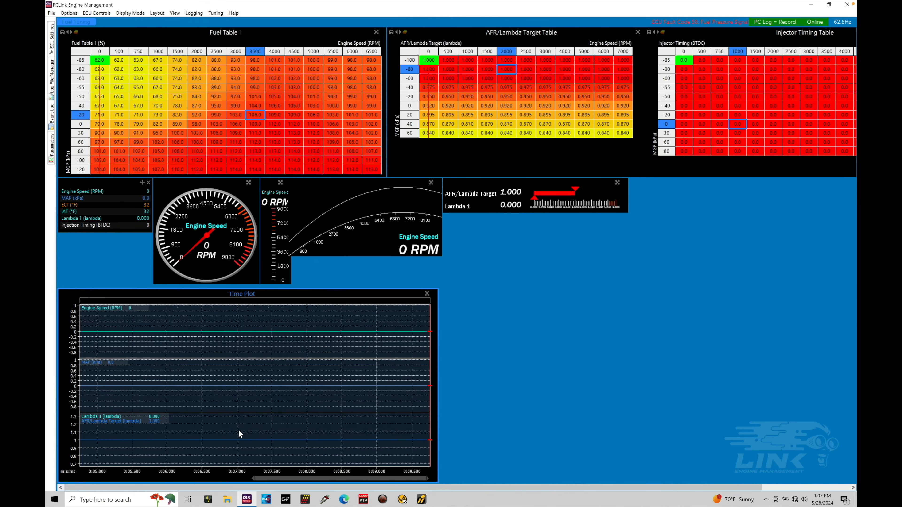
left_click(194, 12)
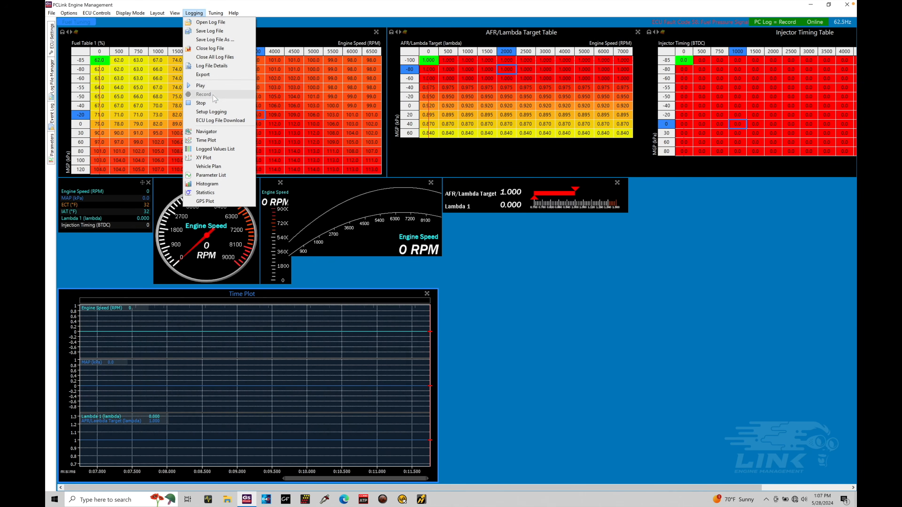
left_click(206, 102)
left_click_drag(124, 371, 231, 371)
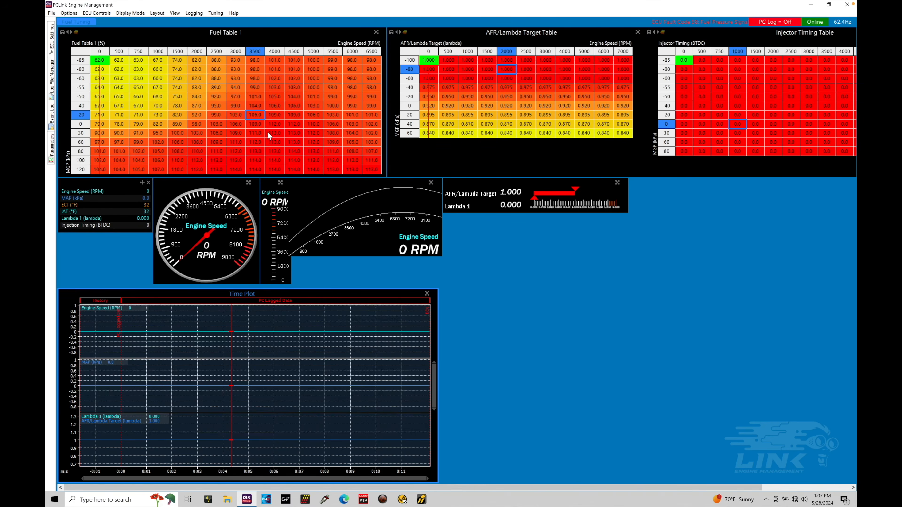
Add a Parameter List view and add Engine Speed to it
right_click(472, 268)
mouse_move(492, 276)
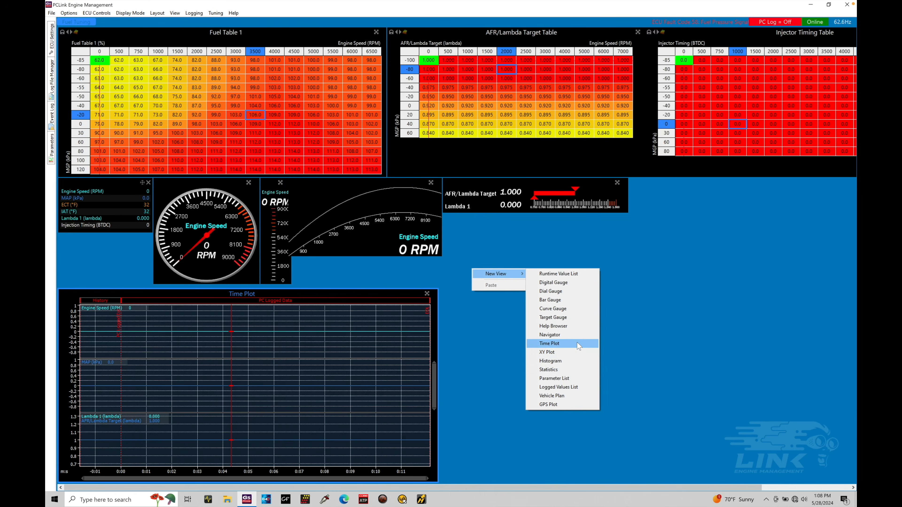
left_click(580, 379)
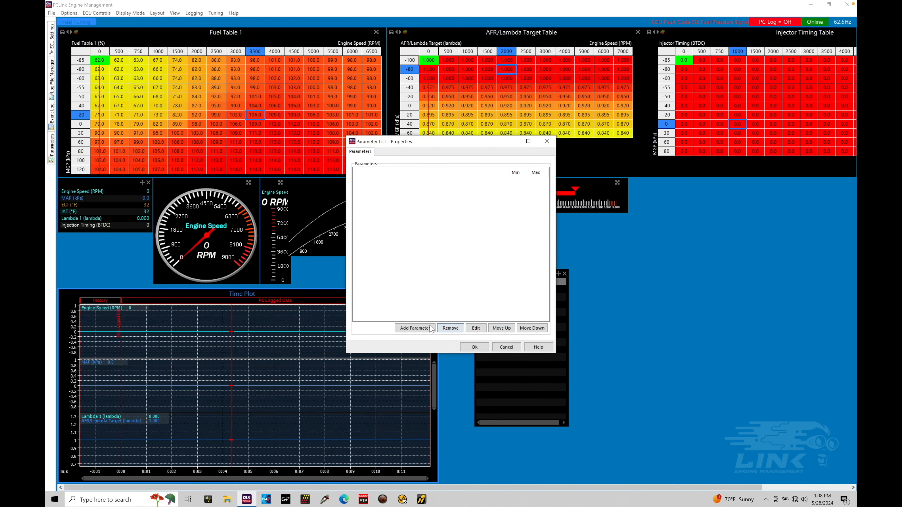
left_click(414, 328)
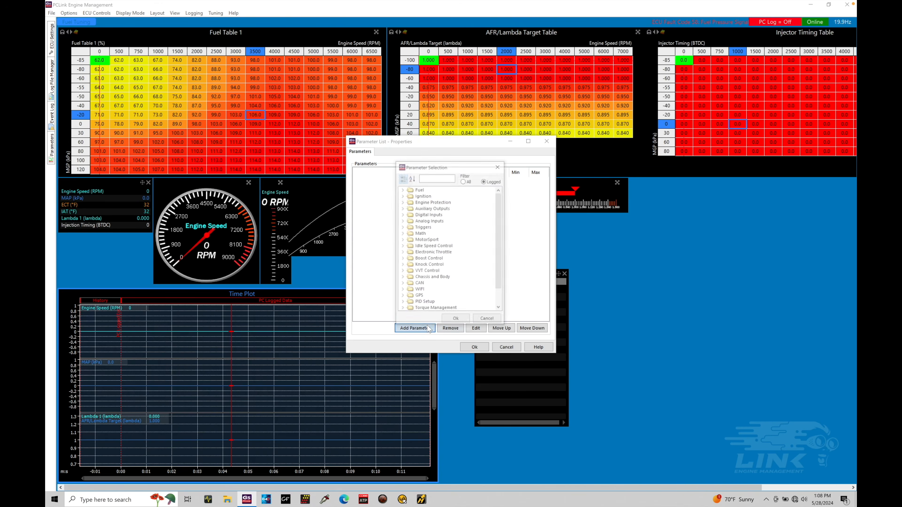
left_click(428, 180)
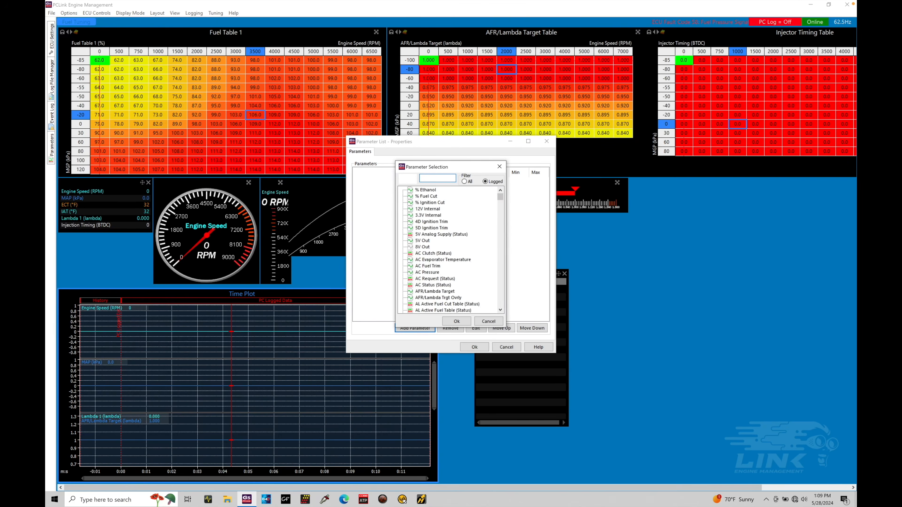
type("engine")
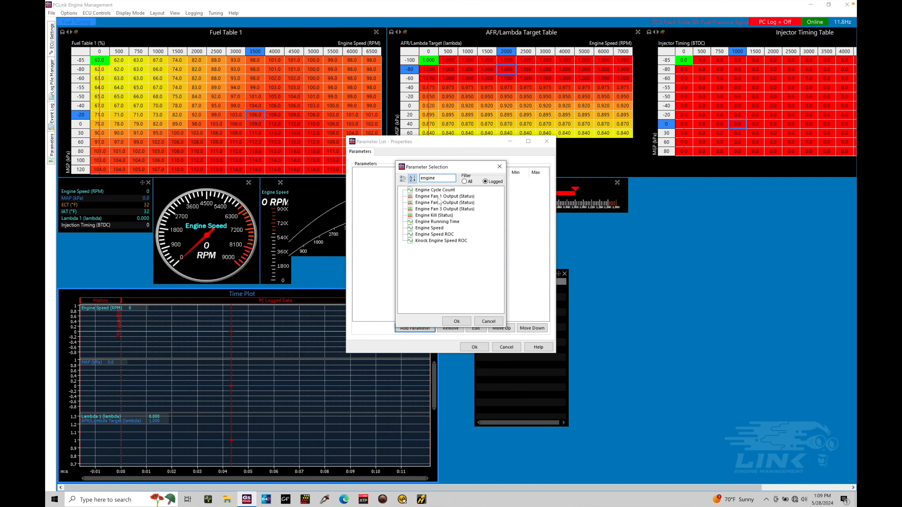
left_click(429, 228)
left_click(456, 322)
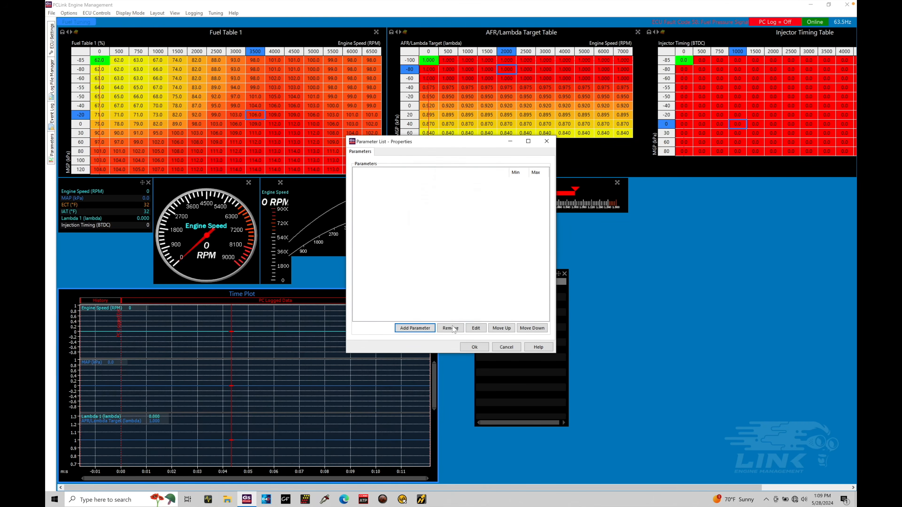
Add MAP to the parameter list
left_click(421, 328)
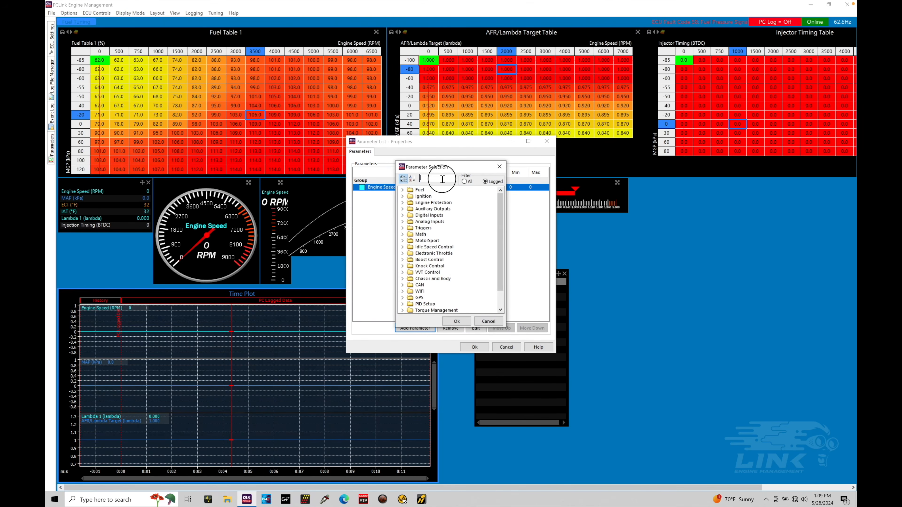
type("m")
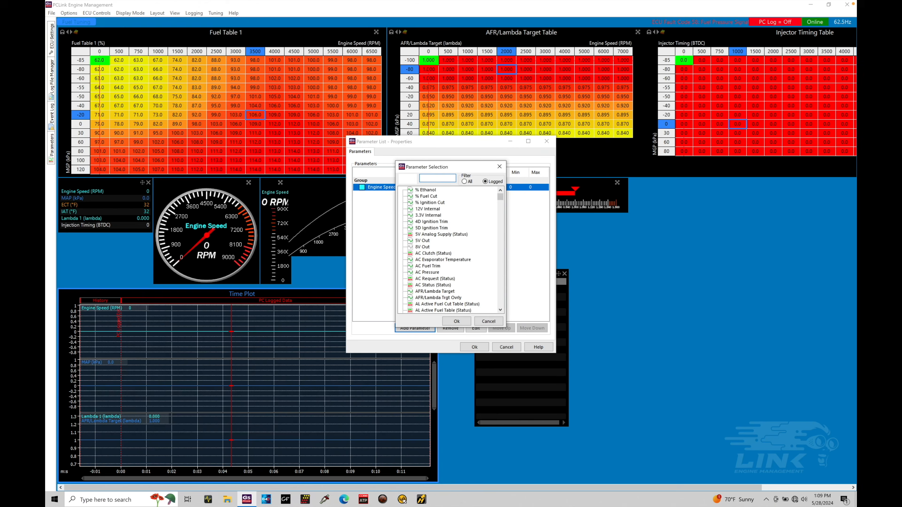
type("ap")
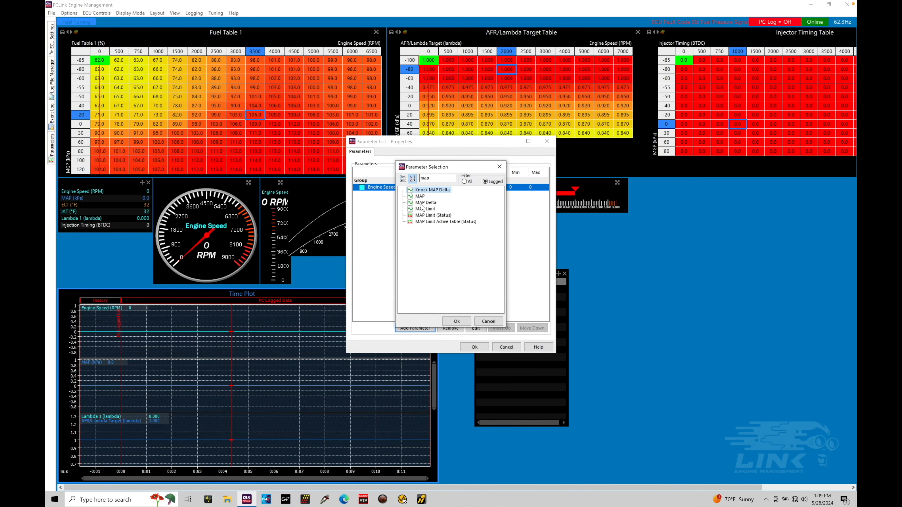
left_click(420, 197)
left_click(459, 323)
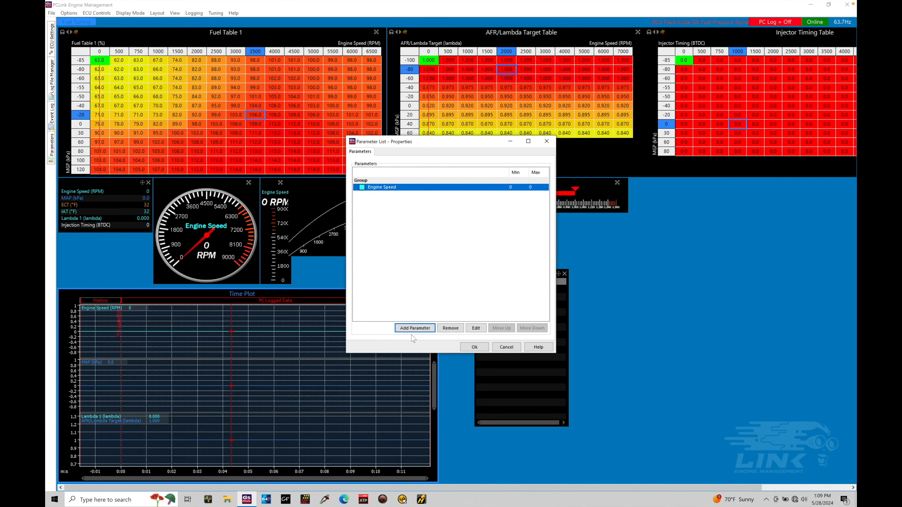
Add the injection parameters from Injection Actual PW through Injector Duty Cycle to the parameter list, filtering by "inj"
left_click(415, 328)
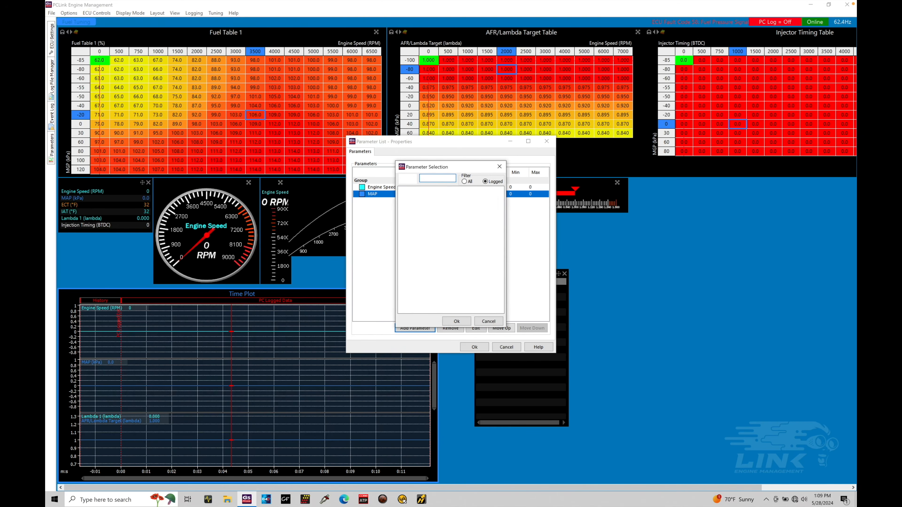
type("inj")
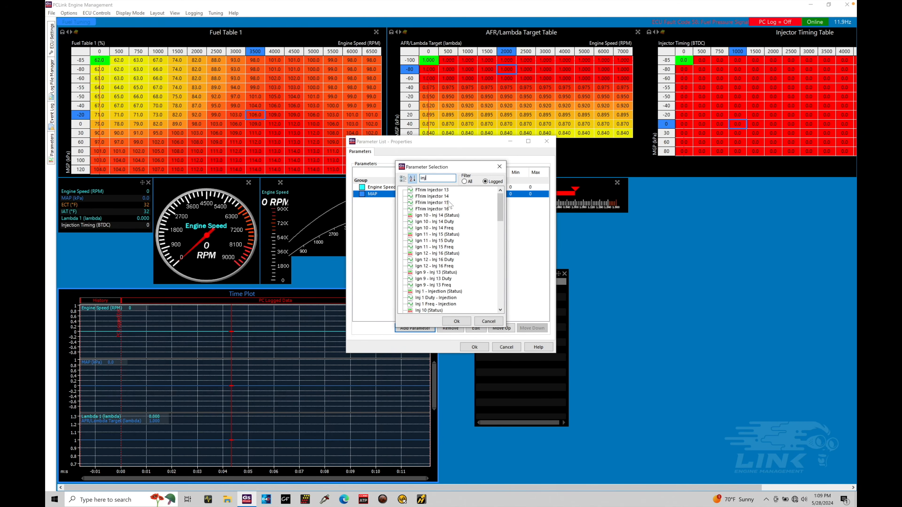
left_click_drag(501, 216, 502, 290)
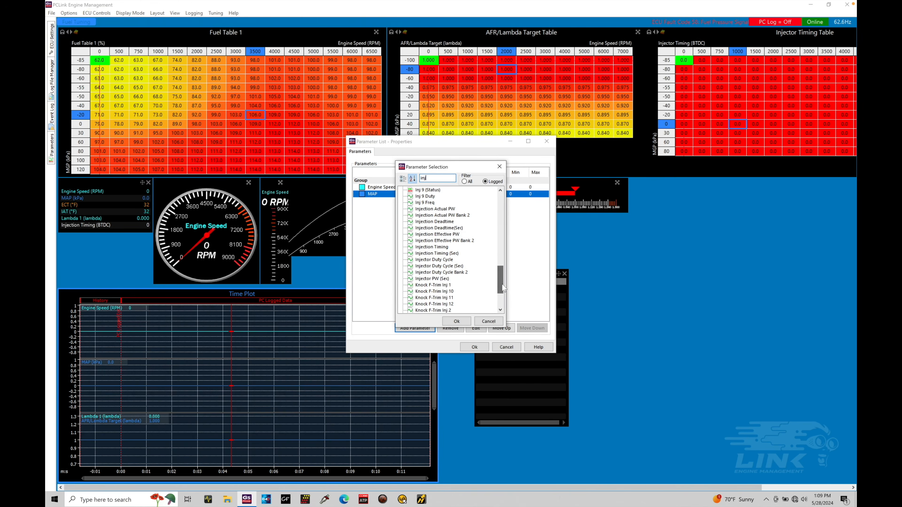
left_click(453, 211)
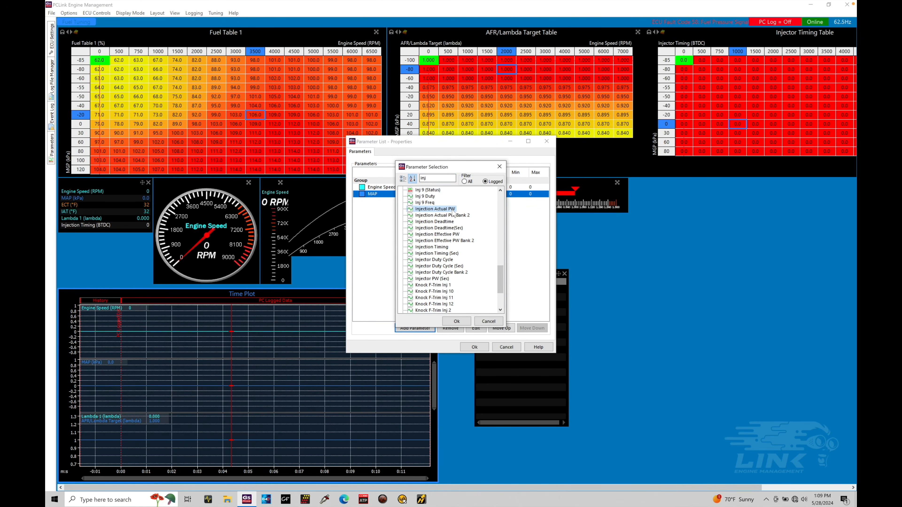
key("shift+Down")
key("shift+Down")
key("shift+Down")
key("shift+Down")
key("shift+Down")
key("shift+Down")
key("shift+Down")
key("shift+Down")
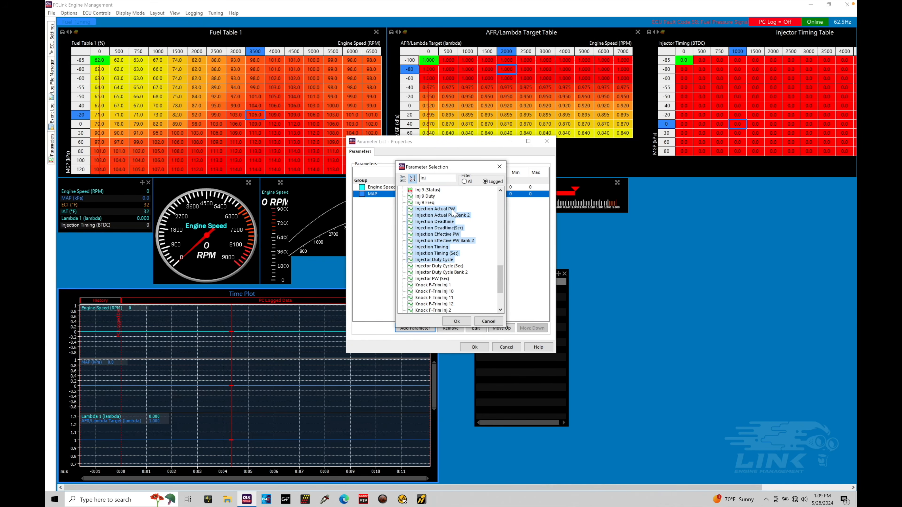
left_click(457, 321)
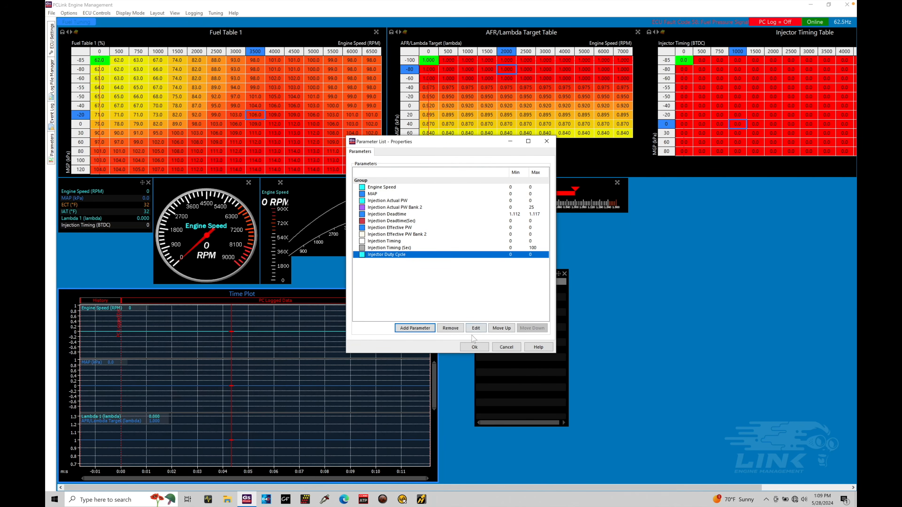
left_click(475, 348)
Move the Parameter List view beside the time plot and extend it down to the bottom edge
left_click_drag(519, 274, 482, 293)
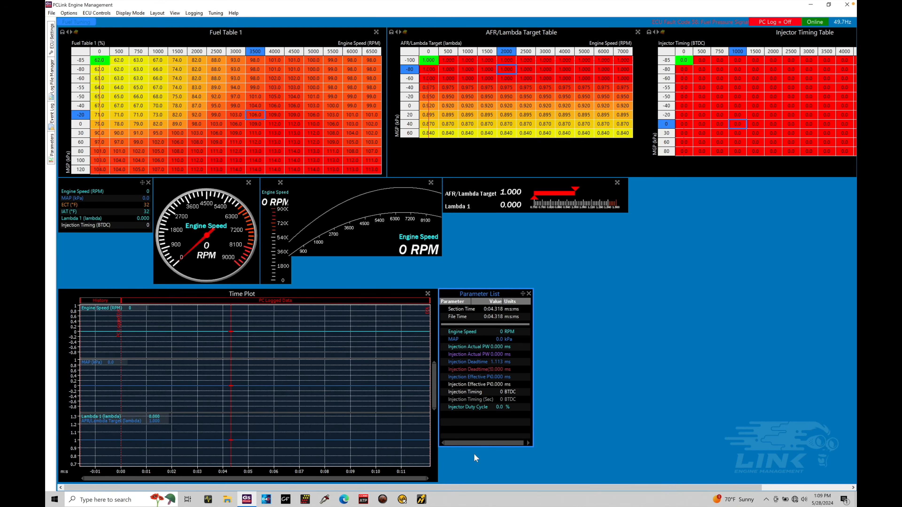
left_click_drag(476, 446, 477, 480)
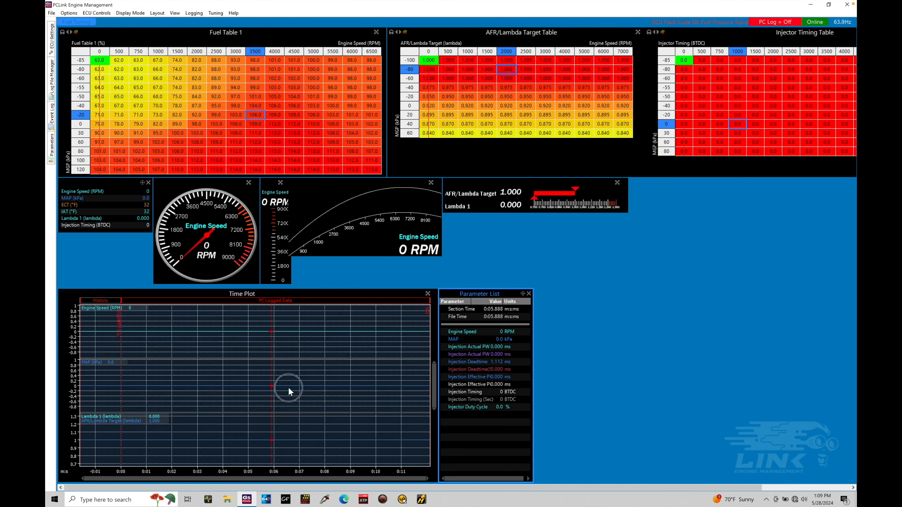
left_click(311, 390)
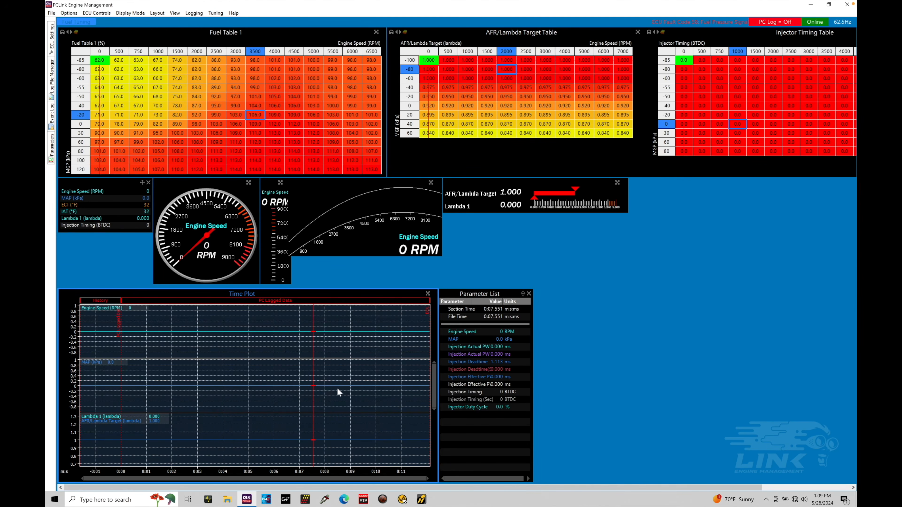
Close the open log file
left_click(194, 13)
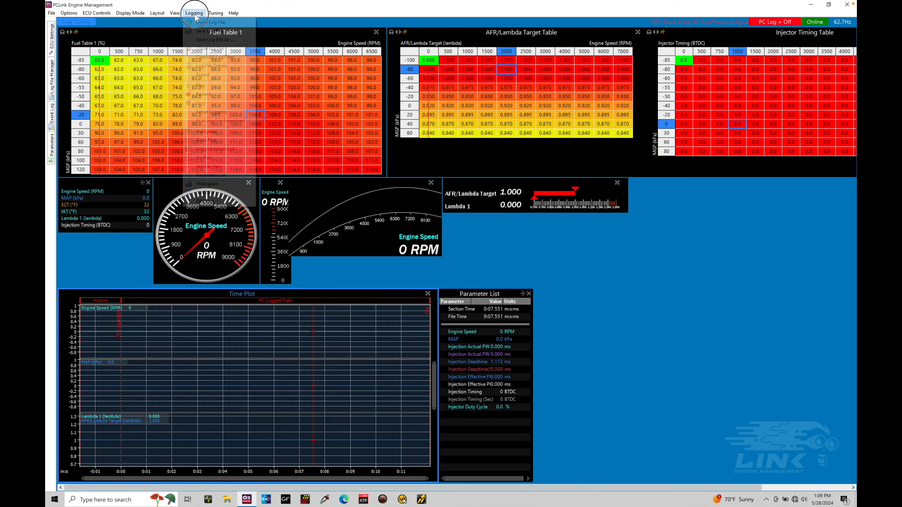
left_click(210, 49)
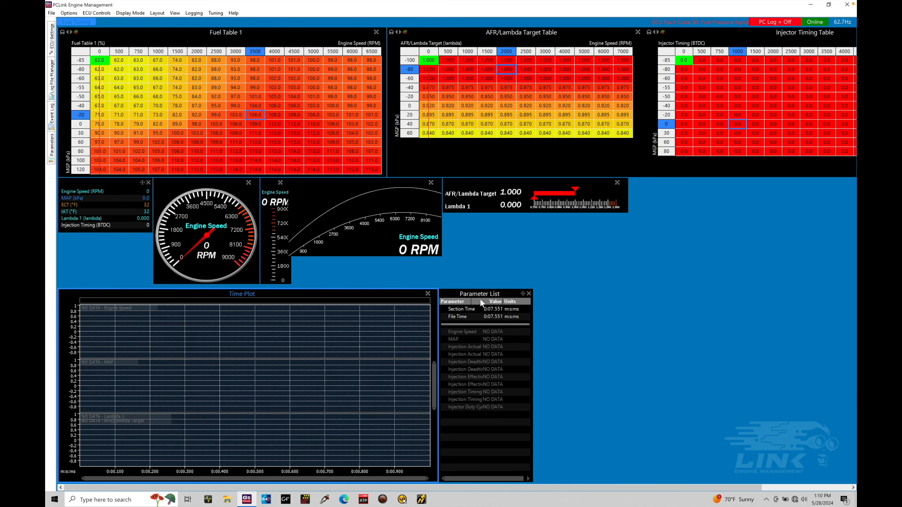
Add a new Vehicle Plan view with its default properties
right_click(595, 284)
mouse_move(617, 291)
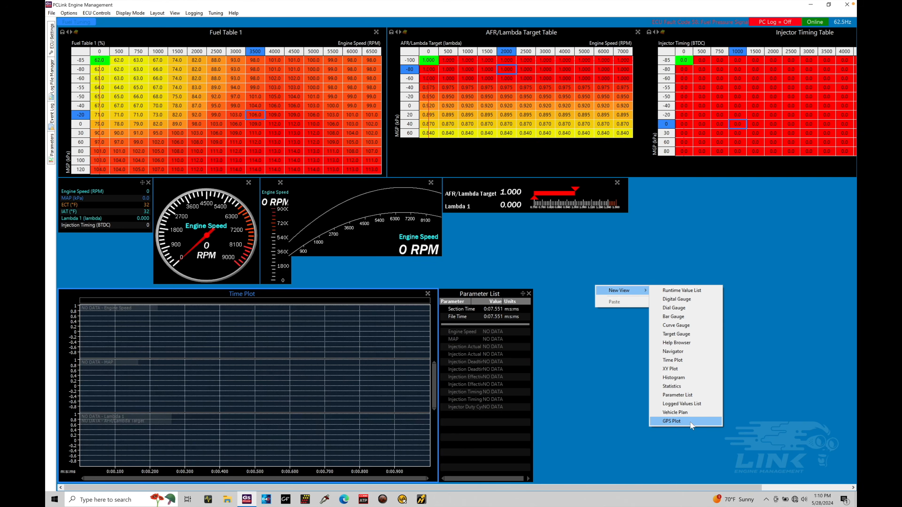
left_click(694, 413)
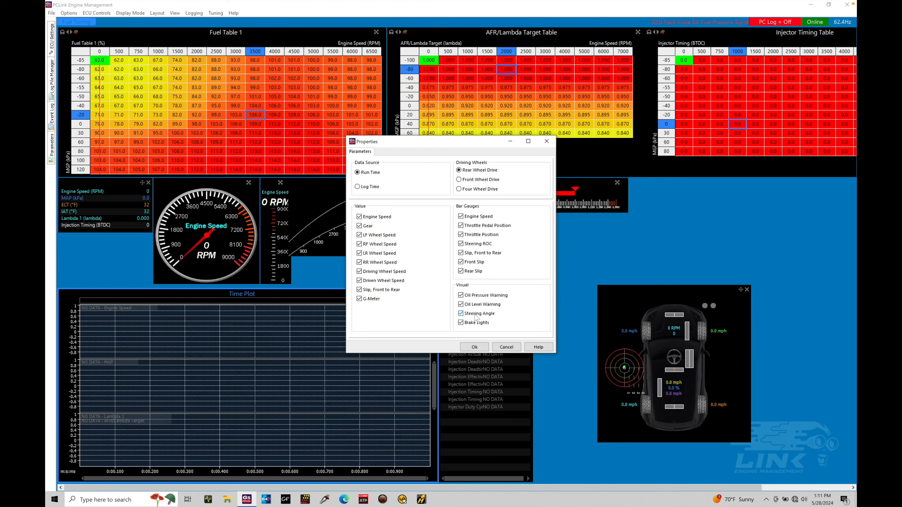
left_click(477, 347)
Move the Vehicle Plan view to the upper right and enlarge it to fill the right side of the page
left_click_drag(634, 291, 666, 184)
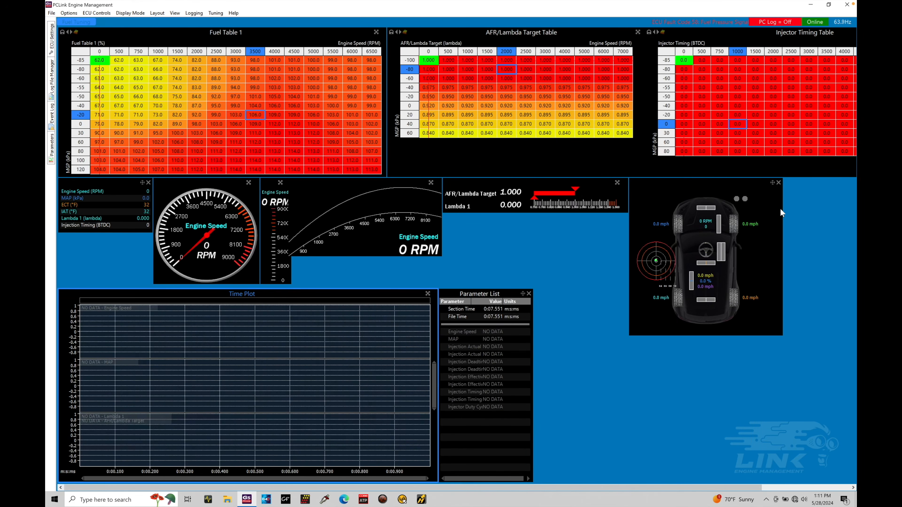
left_click_drag(781, 209, 855, 199)
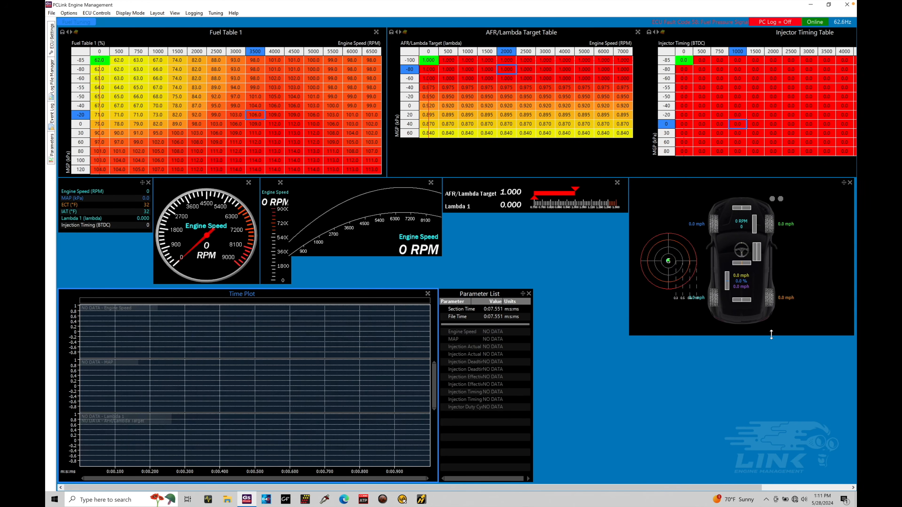
left_click_drag(772, 335, 777, 483)
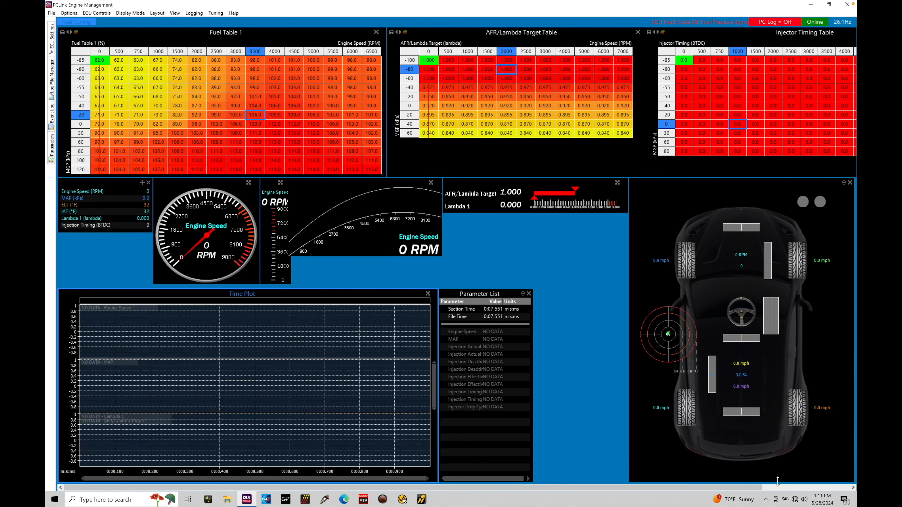
Record a new PC log, stop it, and scroll back through the time plot
left_click(188, 11)
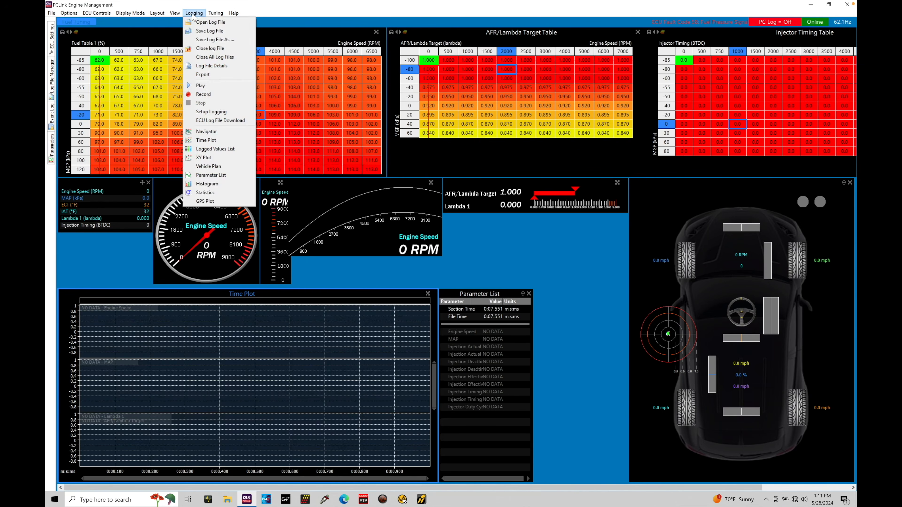
left_click(214, 95)
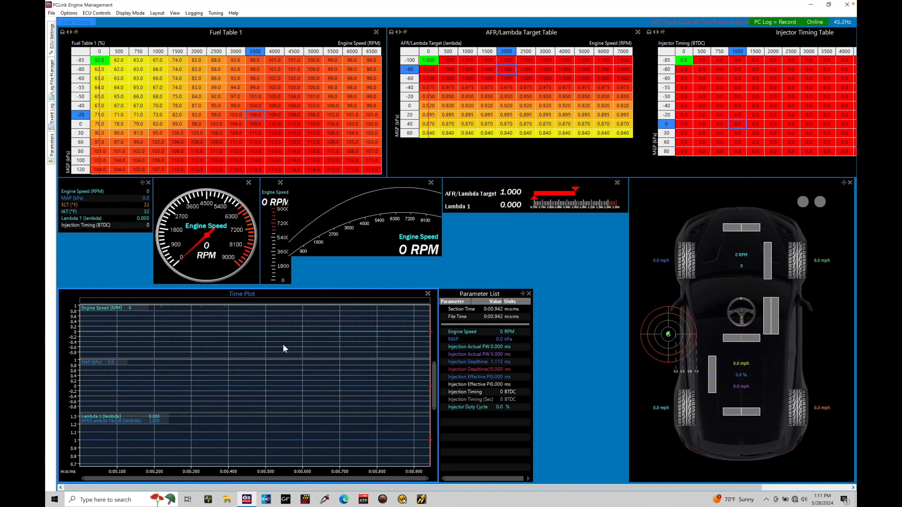
left_click(193, 13)
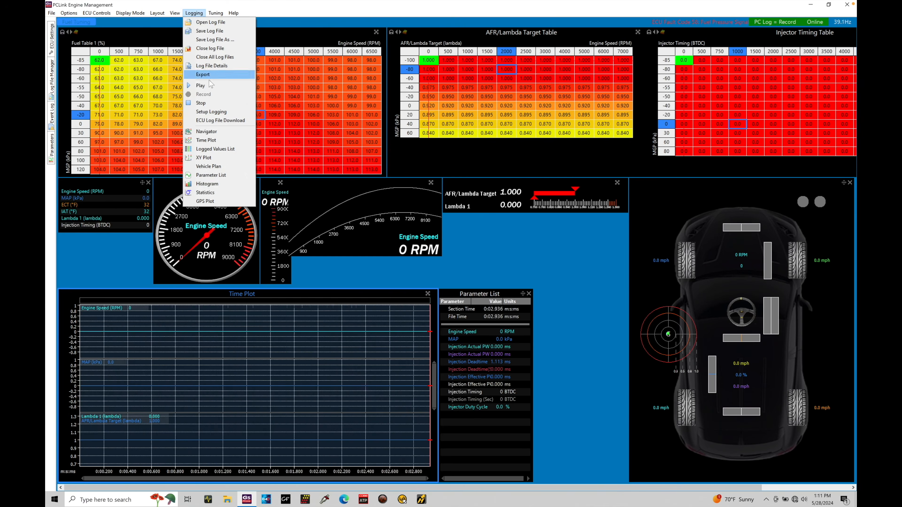
left_click(220, 104)
left_click_drag(170, 359, 322, 357)
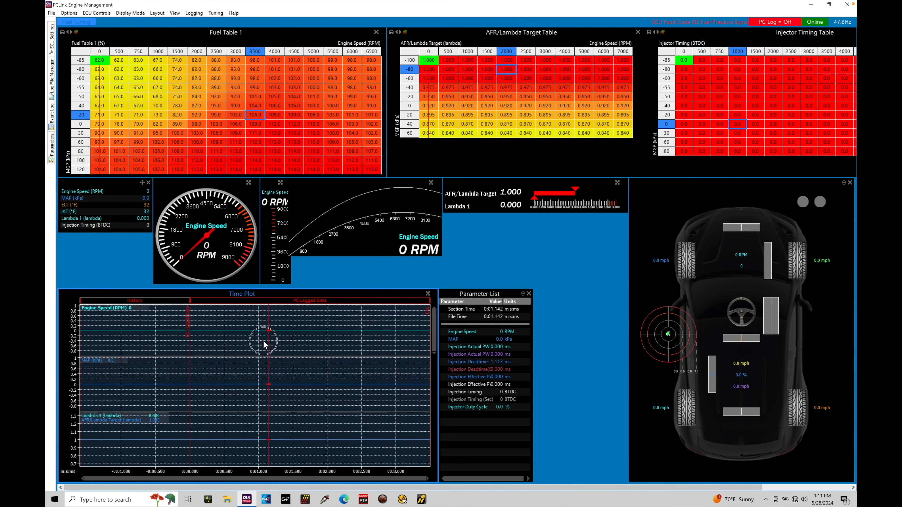
left_click(280, 352)
left_click(159, 14)
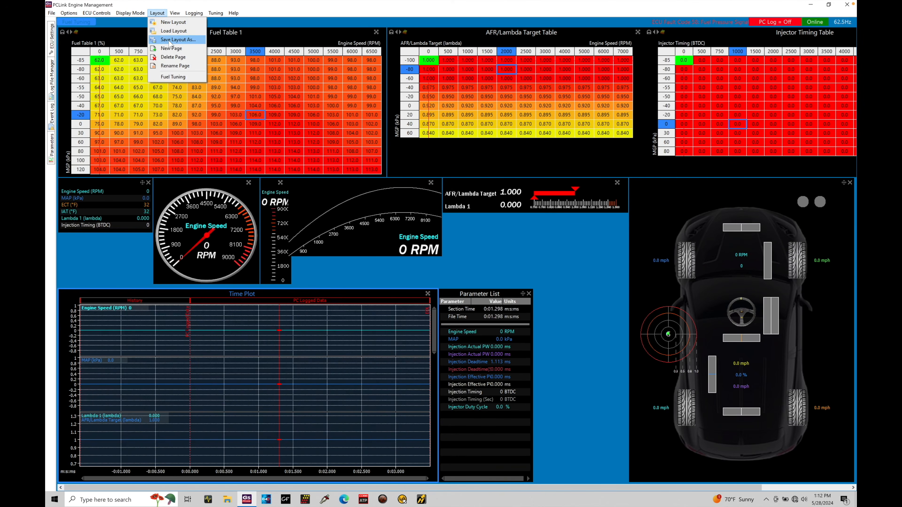
left_click(169, 42)
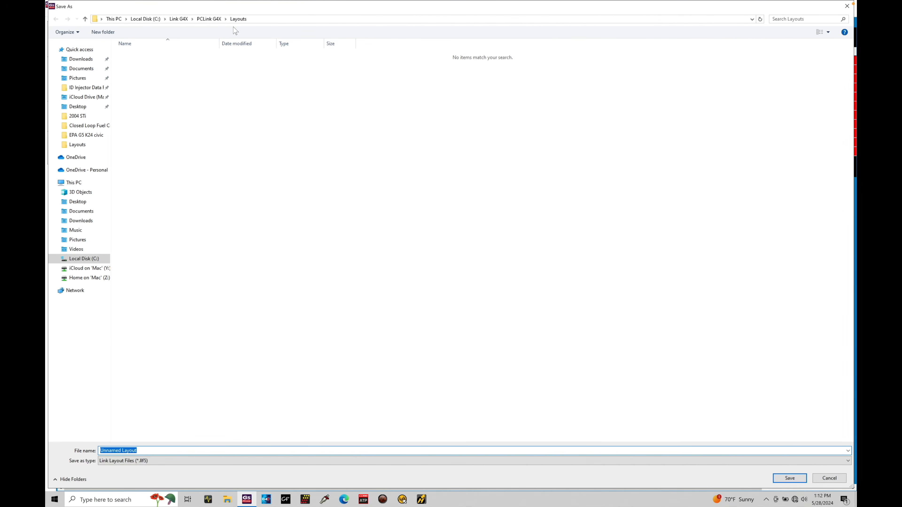
left_click(847, 6)
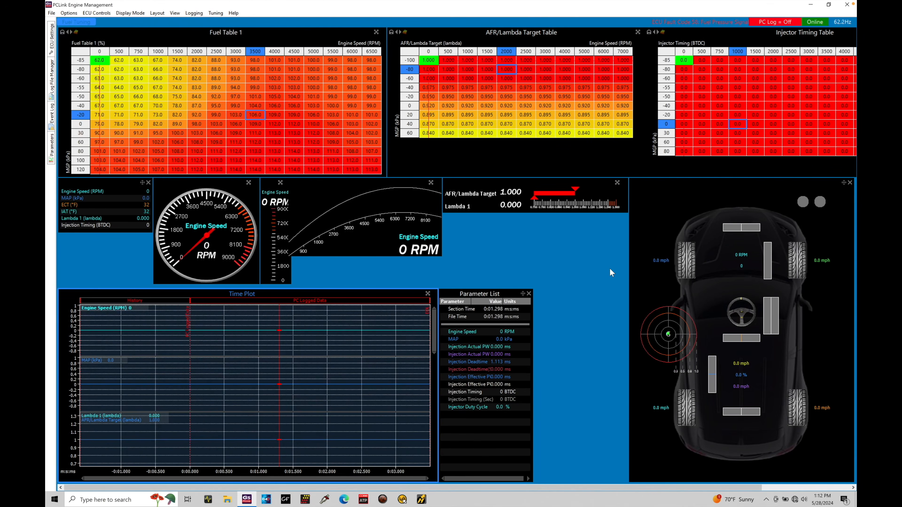